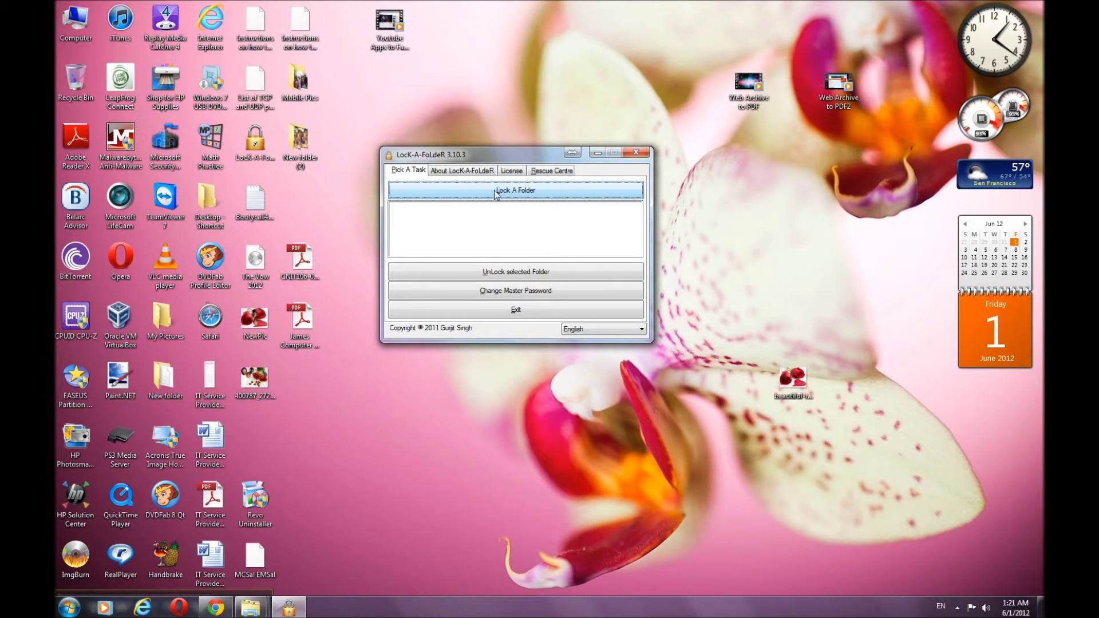
Lock the Documents folder inside the user's profile folder
{"action": "left_click", "coordinate": [496, 193]}
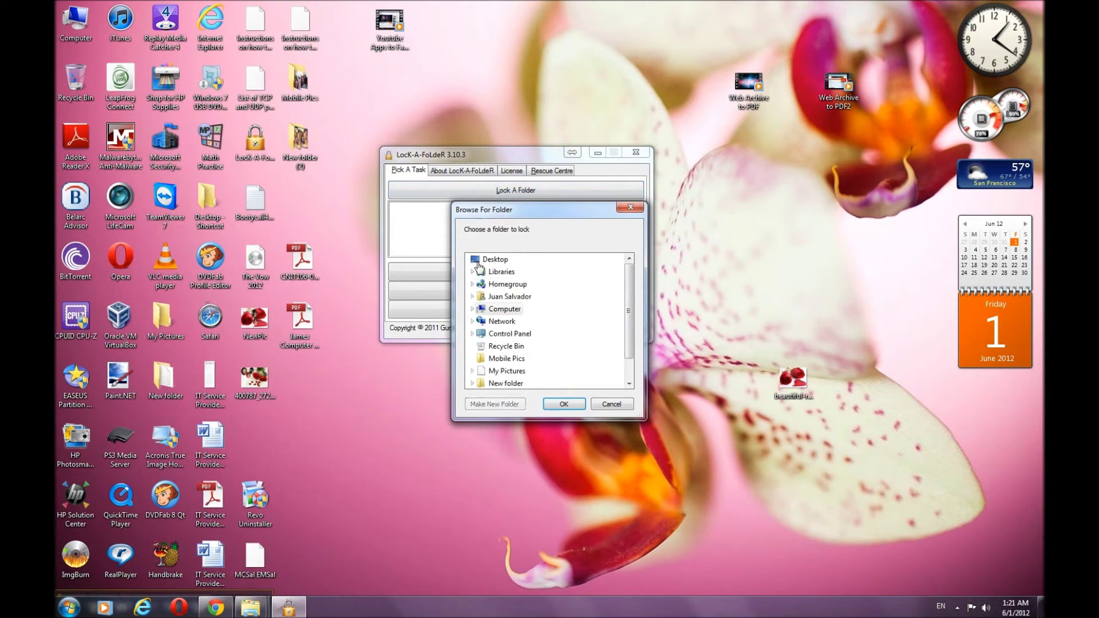
{"action": "left_click", "coordinate": [472, 296]}
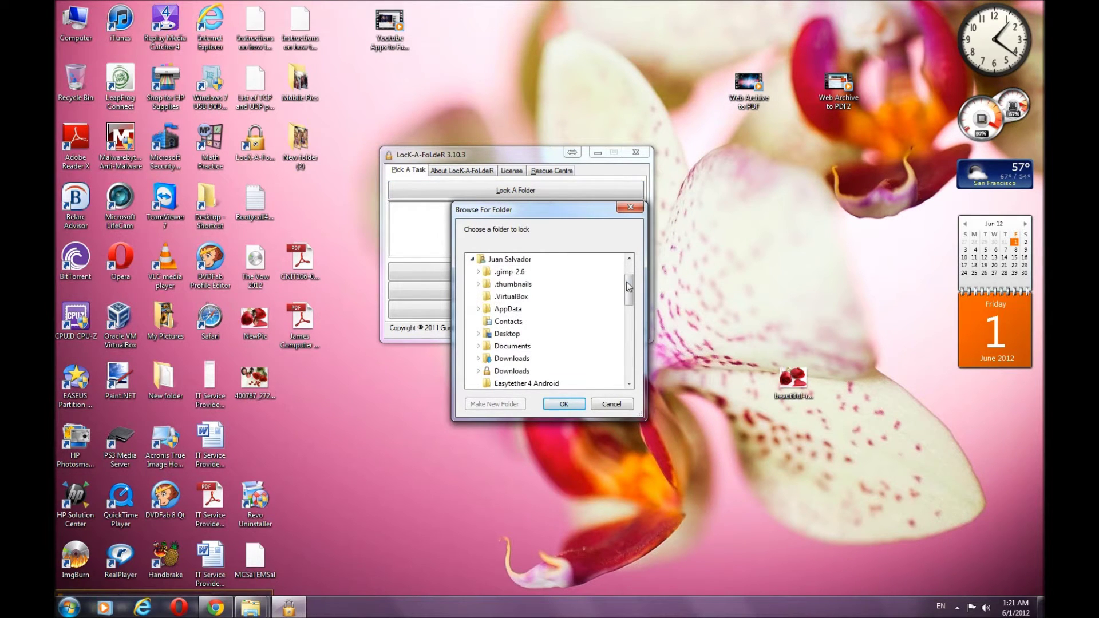
{"action": "left_click_drag", "start_coordinate": [628, 287], "coordinate": [629, 295]}
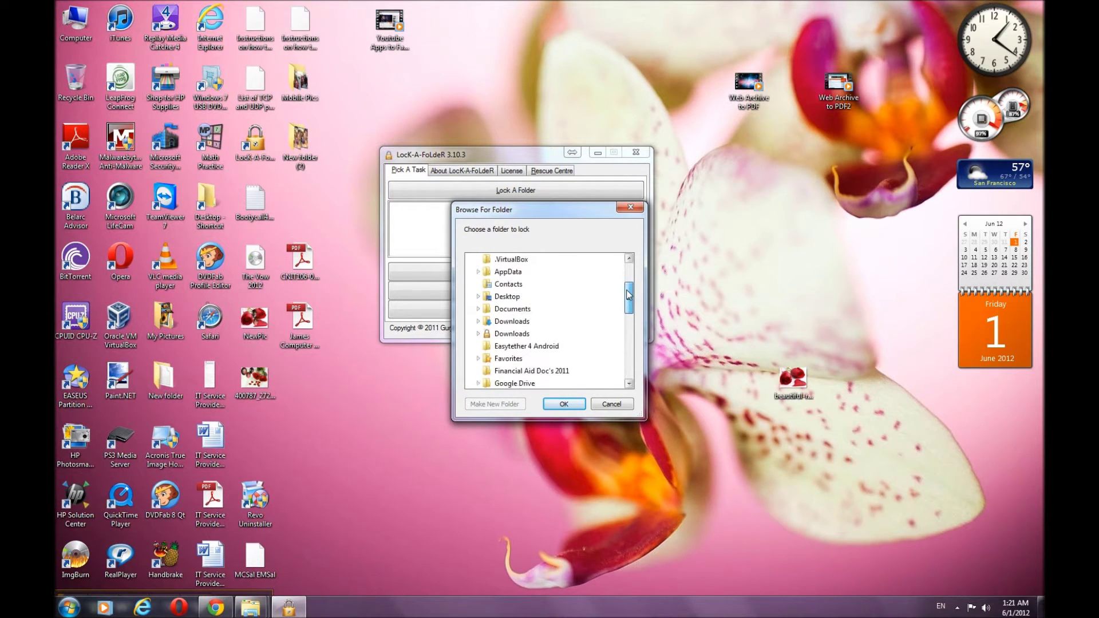
{"action": "left_click", "coordinate": [507, 310]}
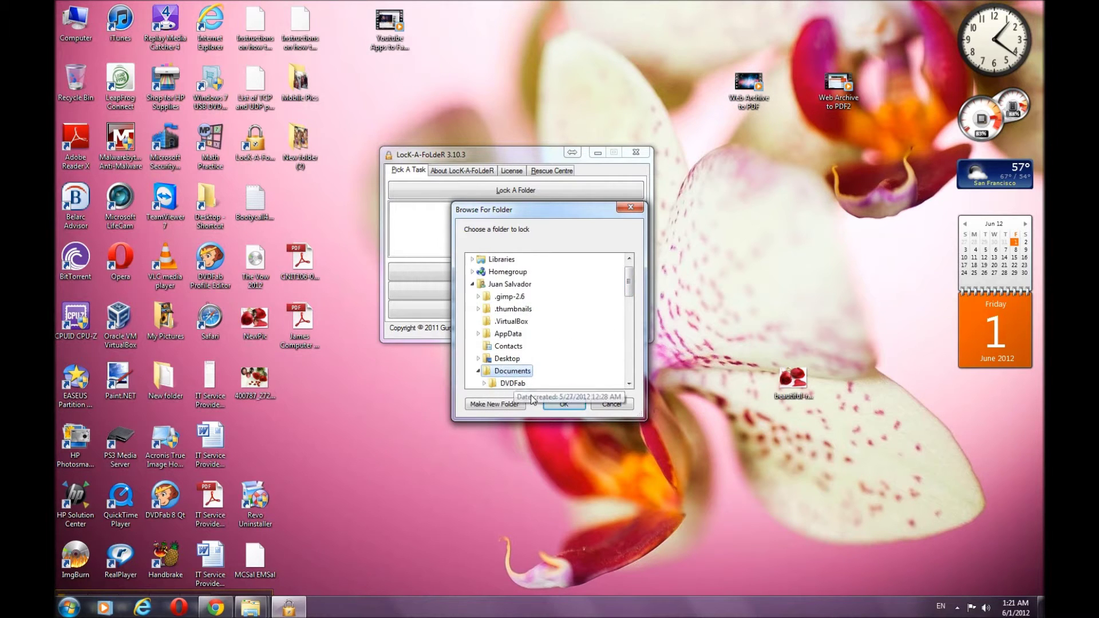
{"action": "left_click", "coordinate": [564, 404]}
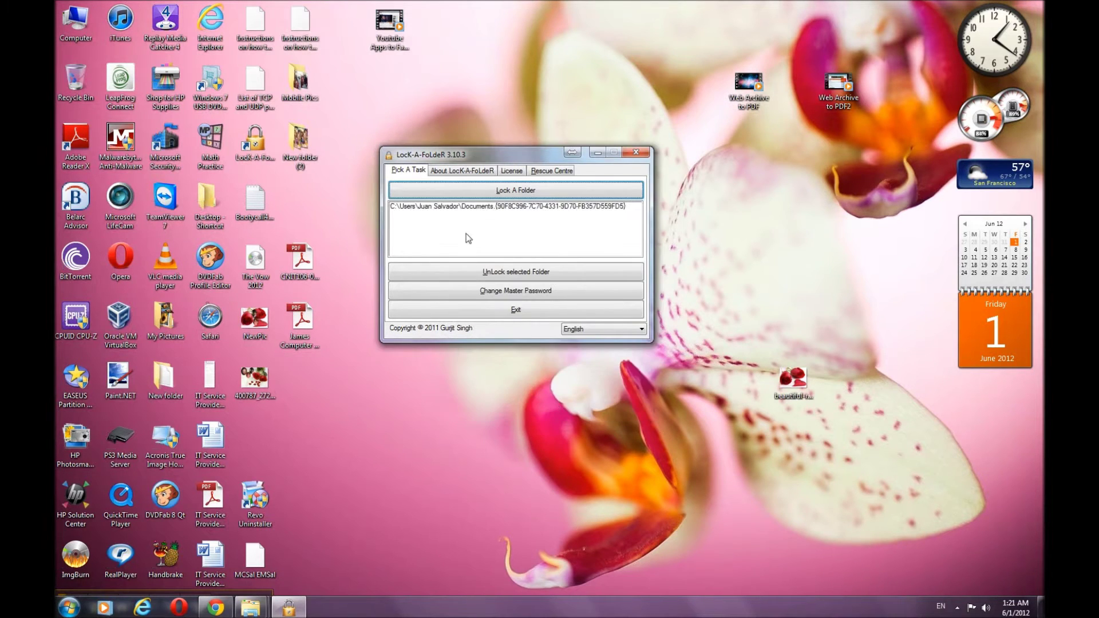
Lock the My Documents folder inside the user's profile folder
{"action": "left_click", "coordinate": [503, 195]}
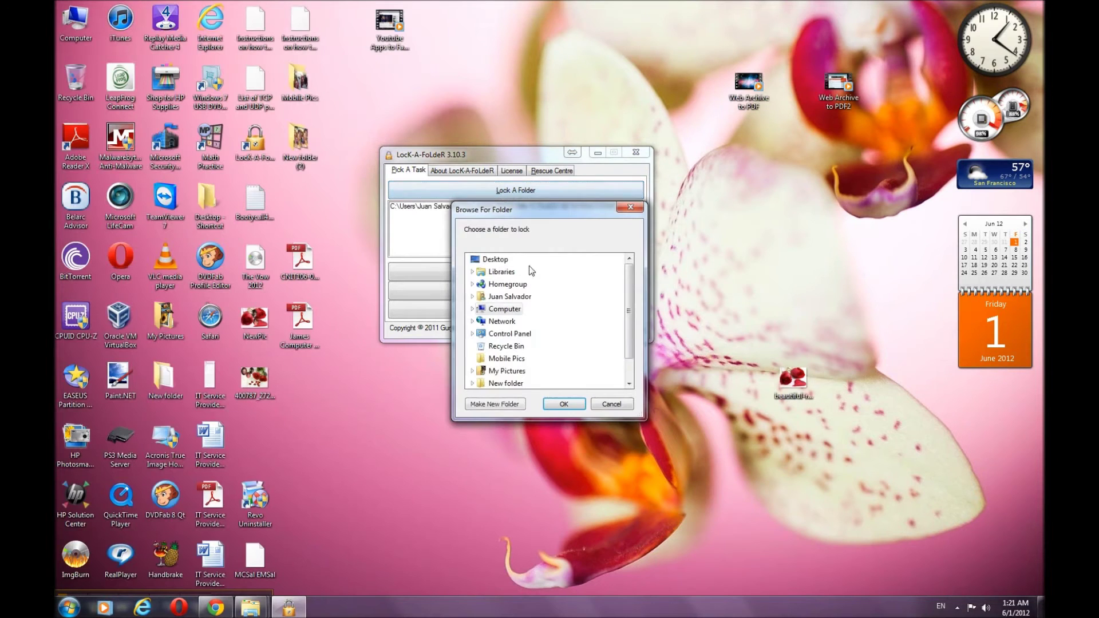
{"action": "left_click", "coordinate": [470, 297]}
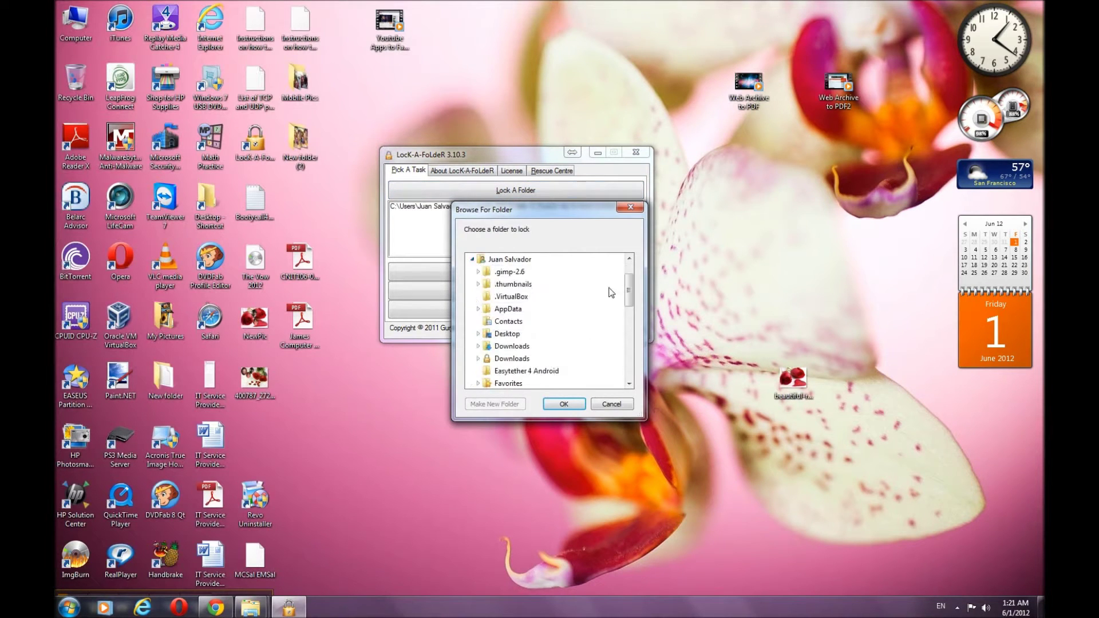
{"action": "left_click_drag", "start_coordinate": [630, 286], "coordinate": [631, 329]}
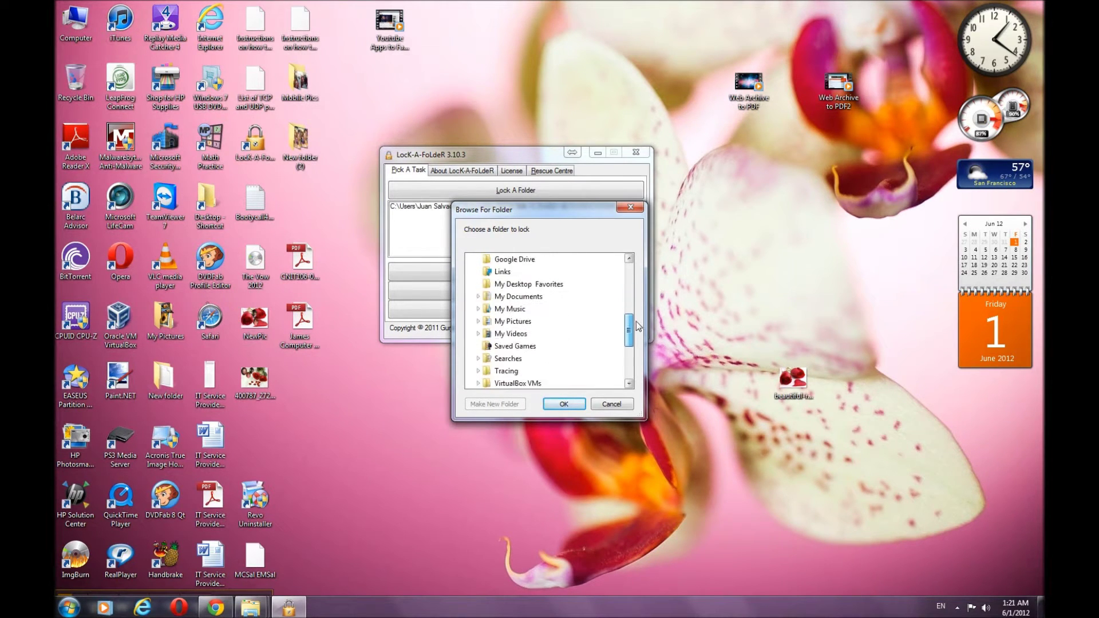
{"action": "left_click", "coordinate": [514, 298]}
{"action": "scroll", "coordinate": [514, 298], "scroll_direction": "up", "scroll_amount": 2}
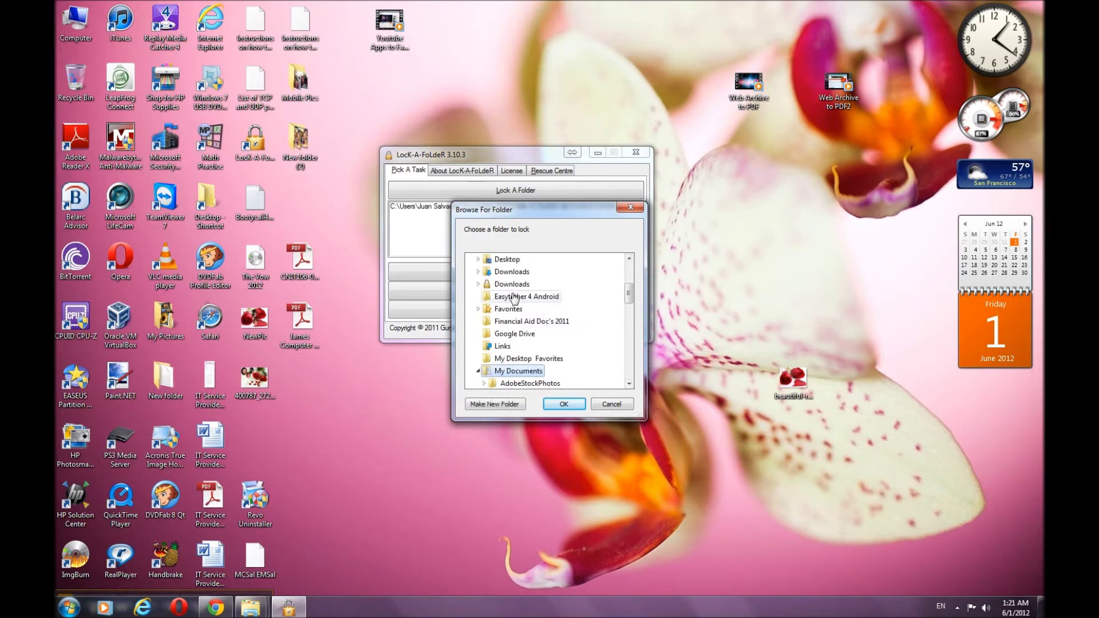
{"action": "left_click", "coordinate": [564, 404]}
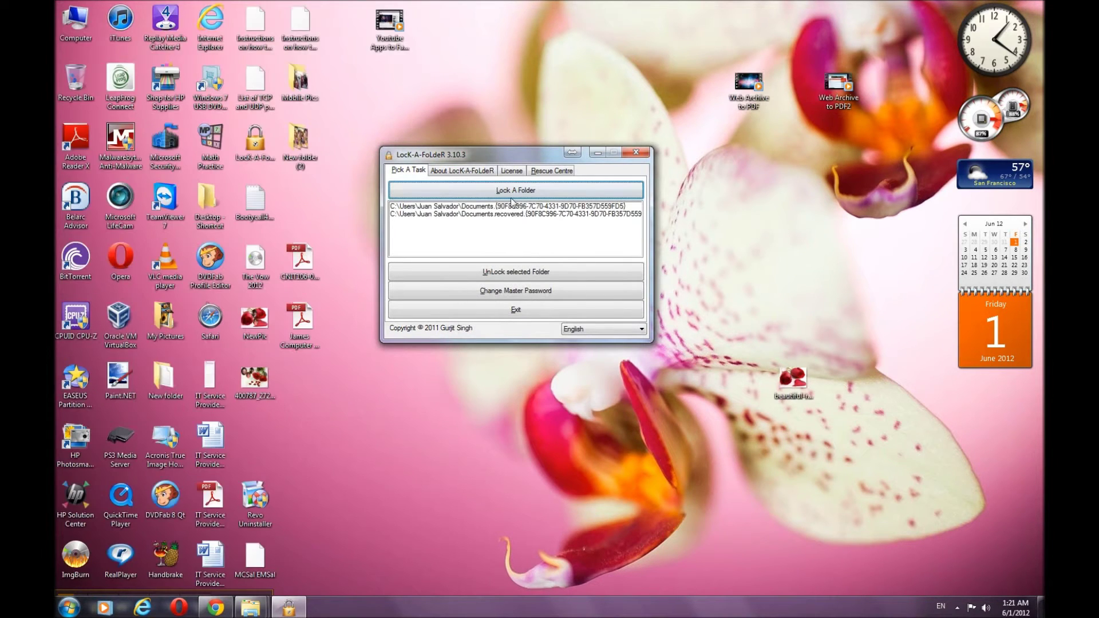
Lock the My Pictures folder inside the user's profile folder
{"action": "left_click", "coordinate": [511, 191]}
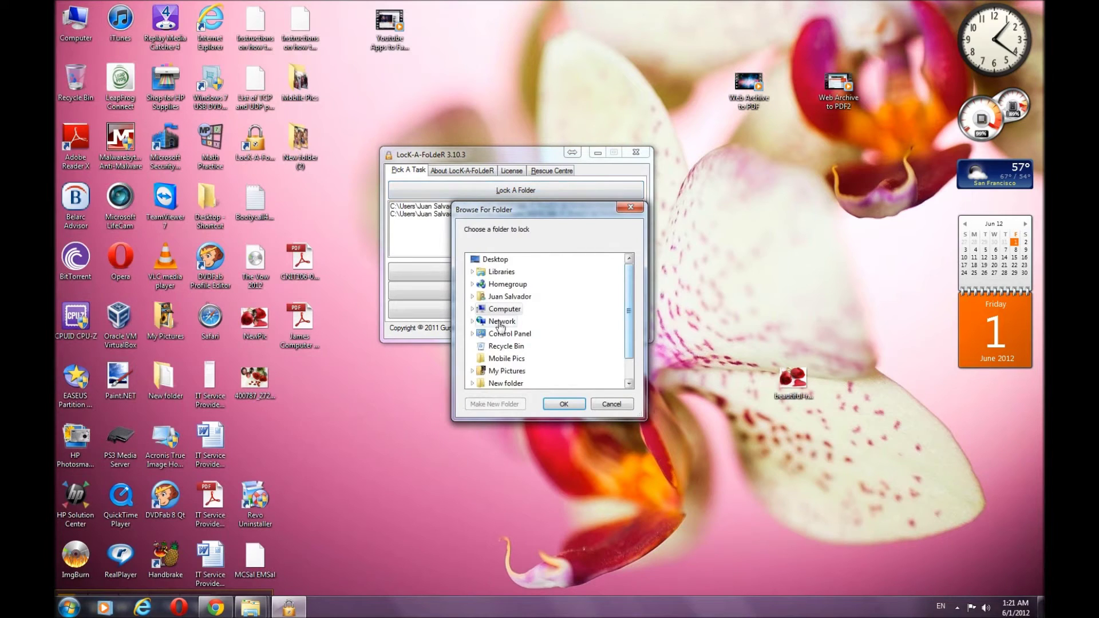
{"action": "left_click", "coordinate": [472, 309]}
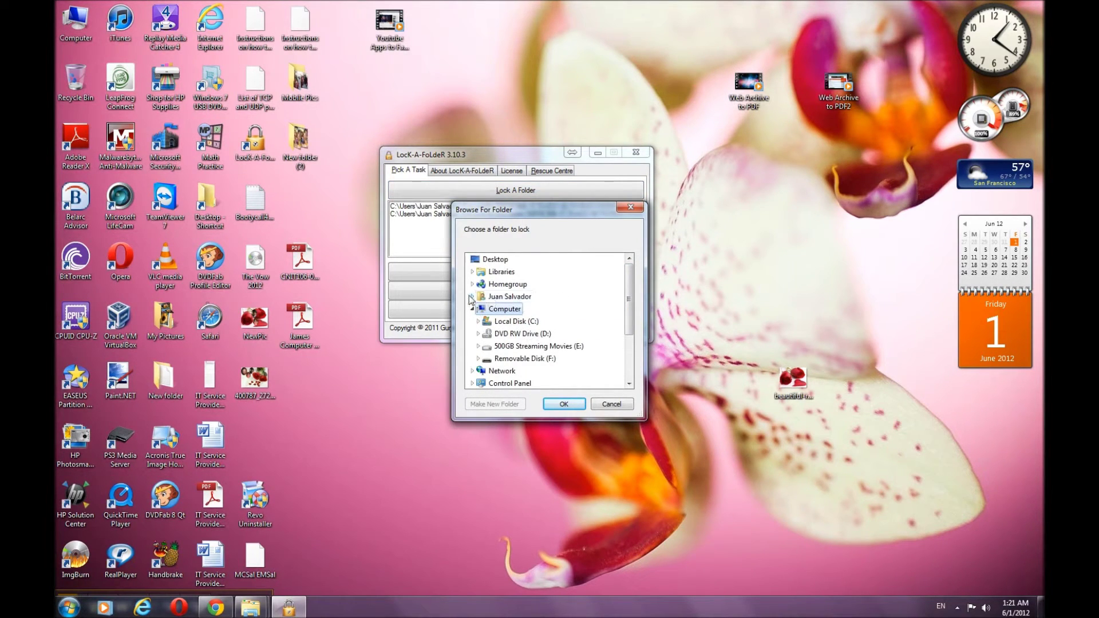
{"action": "left_click", "coordinate": [471, 297]}
{"action": "left_click_drag", "start_coordinate": [629, 282], "coordinate": [630, 332]}
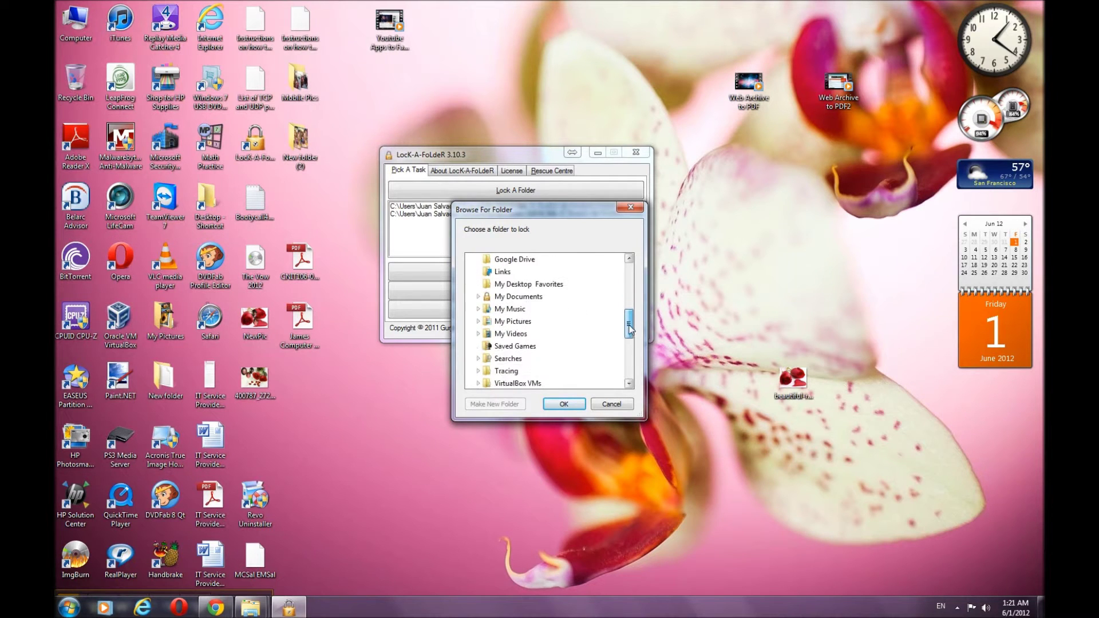
{"action": "left_click", "coordinate": [511, 323]}
{"action": "left_click", "coordinate": [564, 403]}
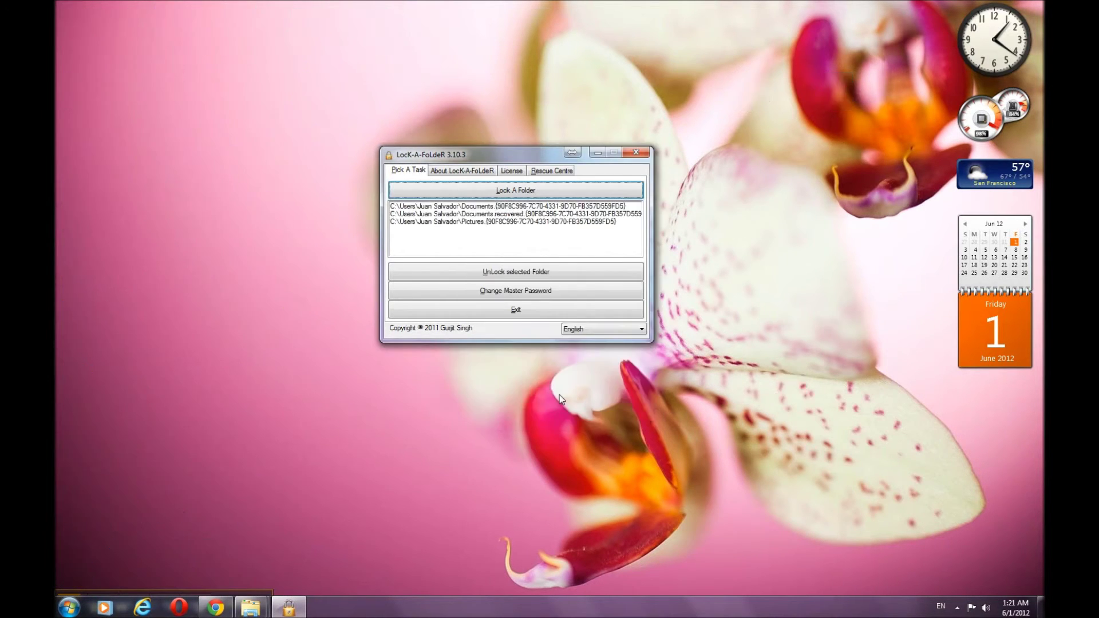
Lock the IT Support folder on the 500GB Streaming Movies (E:) drive
{"action": "left_click", "coordinate": [503, 191]}
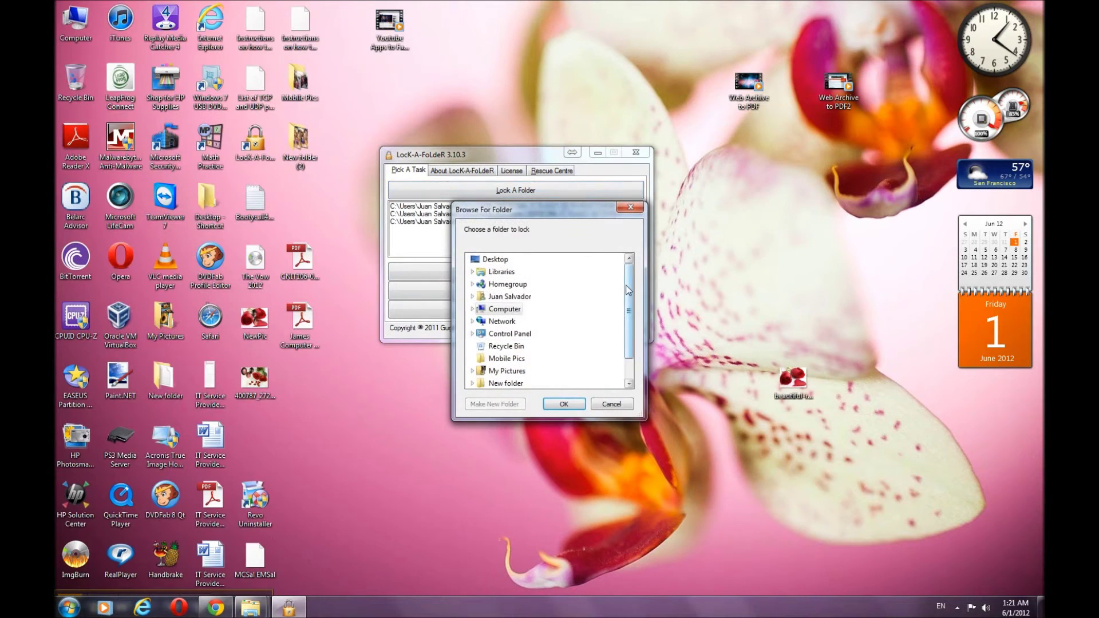
{"action": "scroll", "coordinate": [628, 289], "scroll_direction": "down", "scroll_amount": 2}
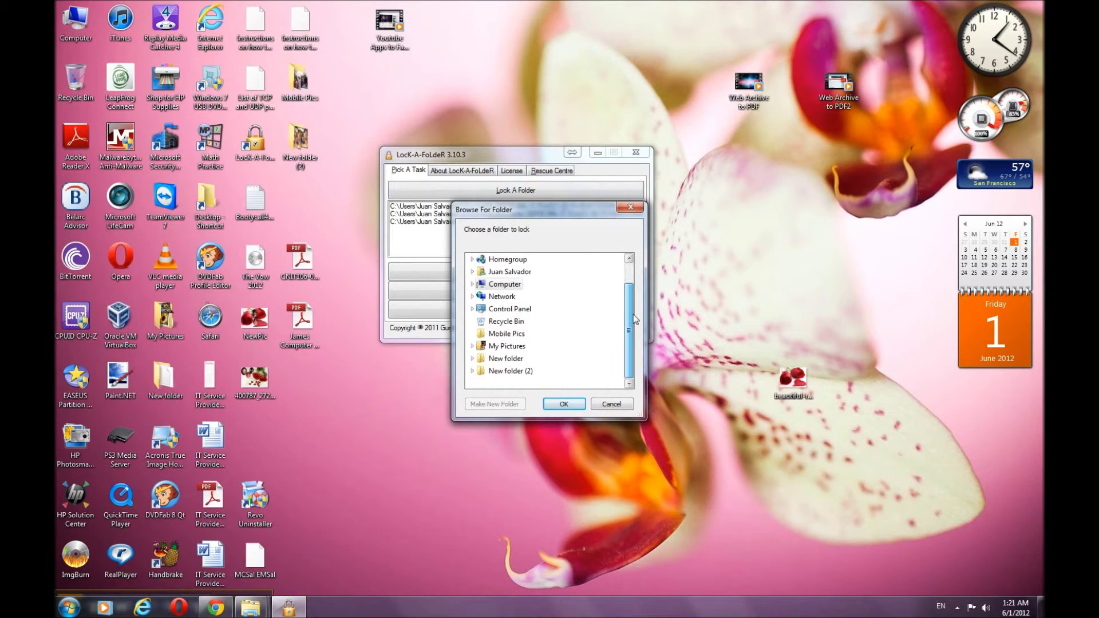
{"action": "left_click", "coordinate": [472, 285]}
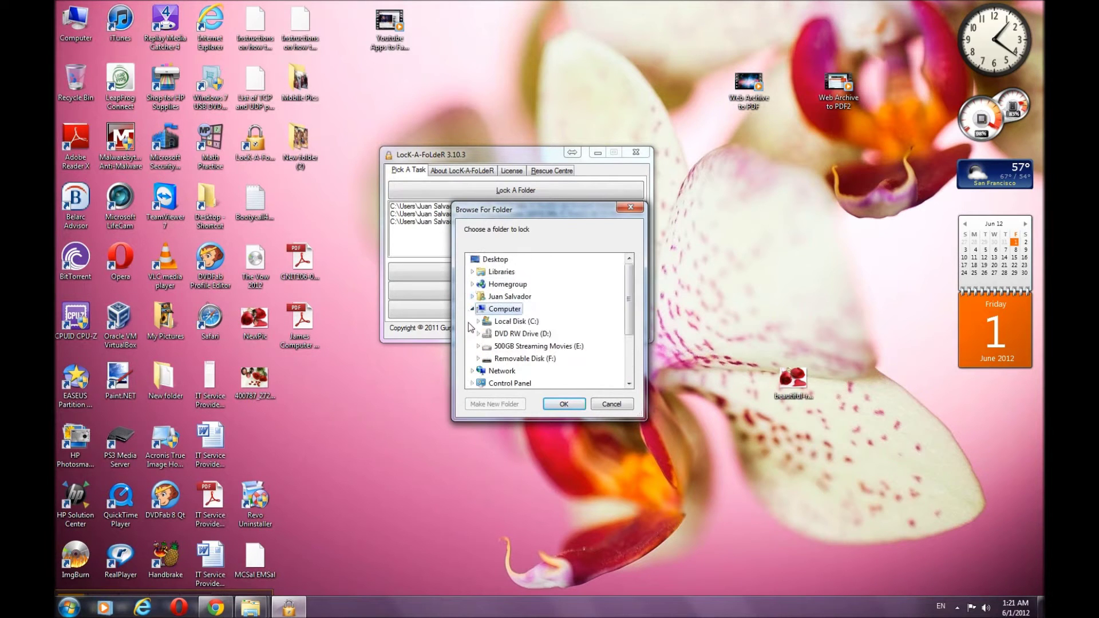
{"action": "left_click", "coordinate": [478, 347]}
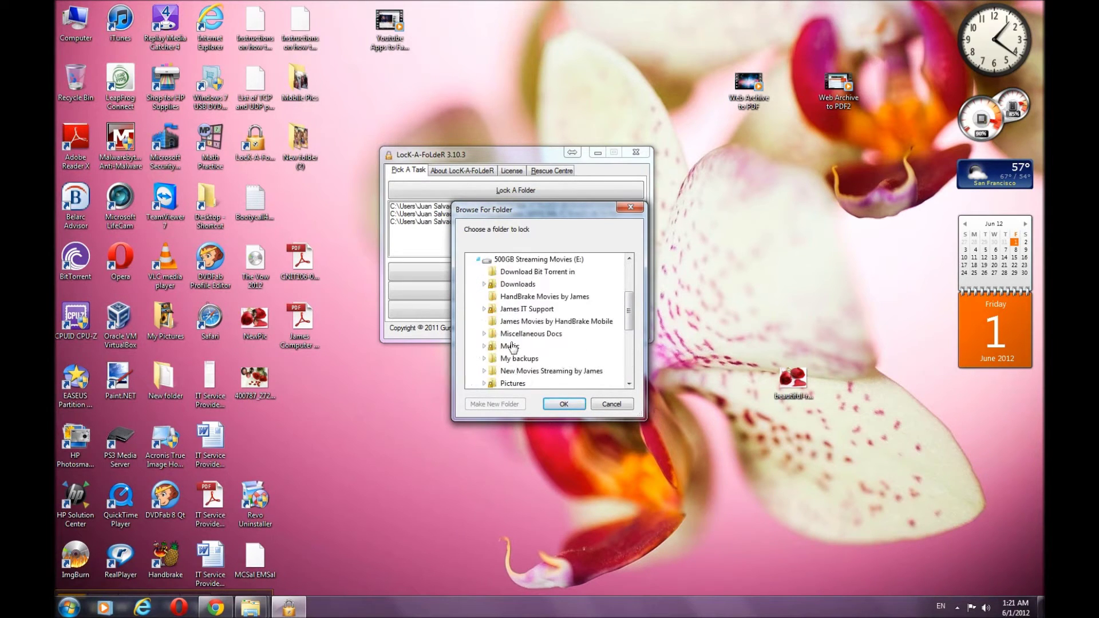
{"action": "scroll", "coordinate": [633, 309], "scroll_direction": "down", "scroll_amount": 1}
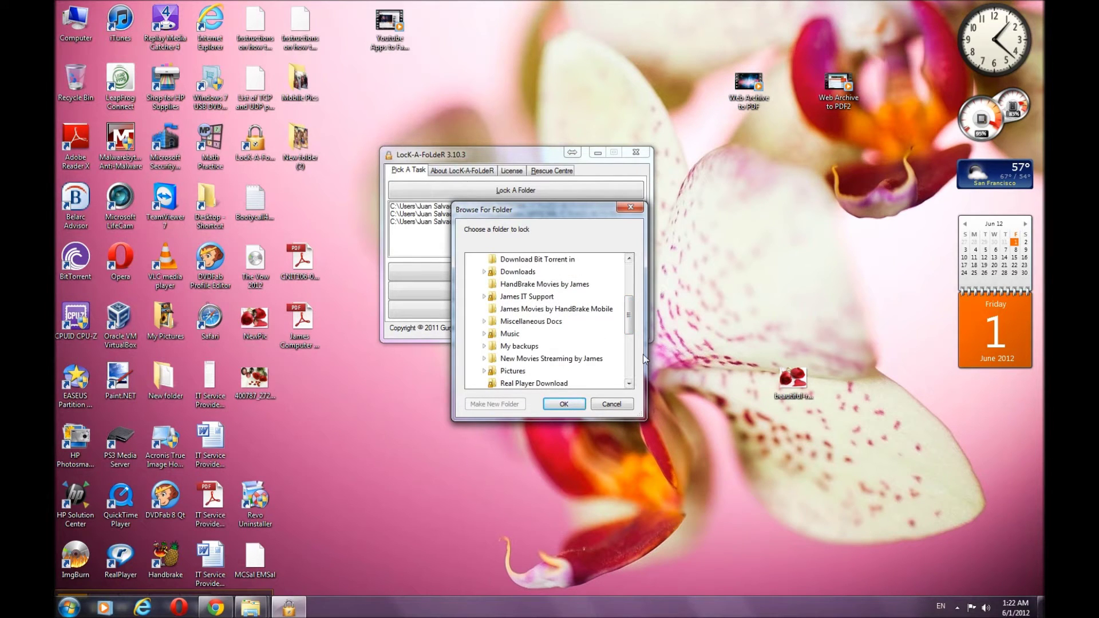
{"action": "scroll", "coordinate": [629, 329], "scroll_direction": "down", "scroll_amount": 1}
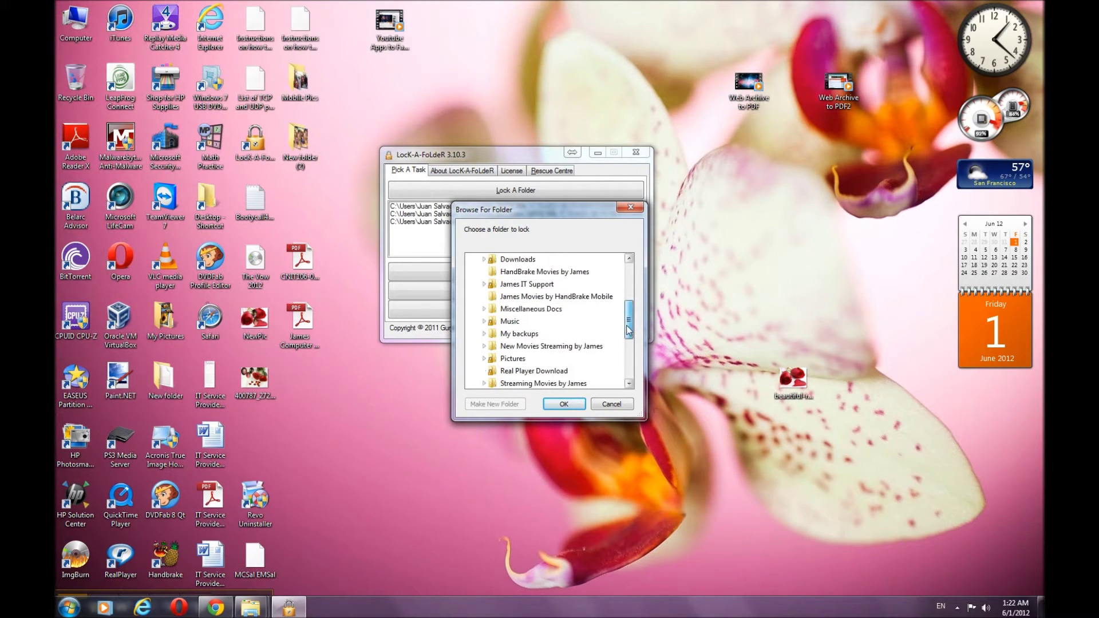
{"action": "left_click", "coordinate": [518, 338]}
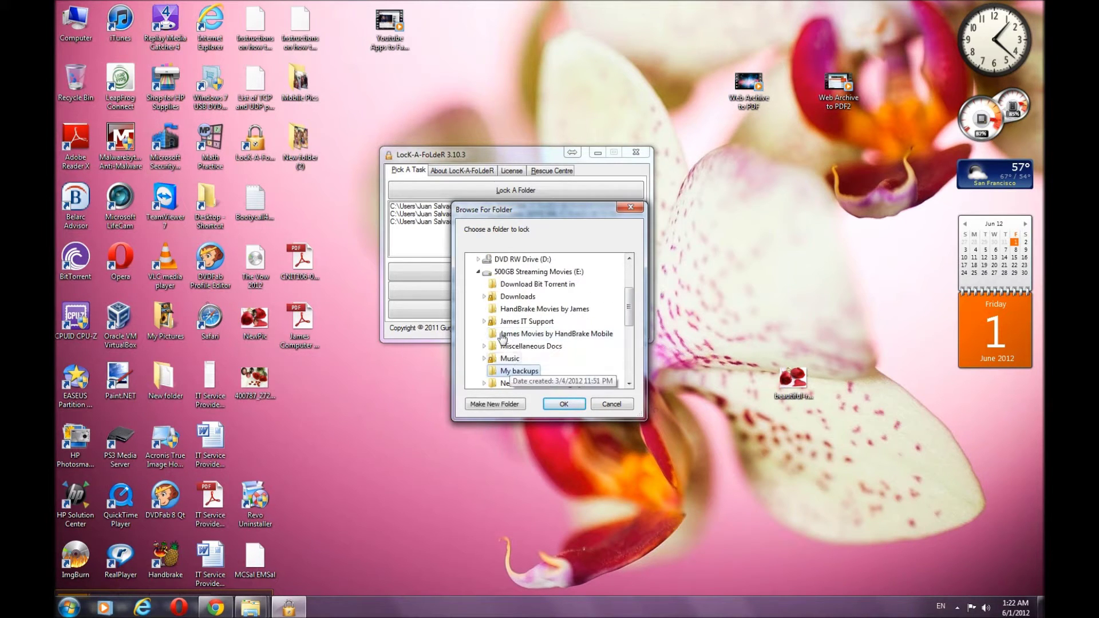
{"action": "left_click", "coordinate": [518, 335]}
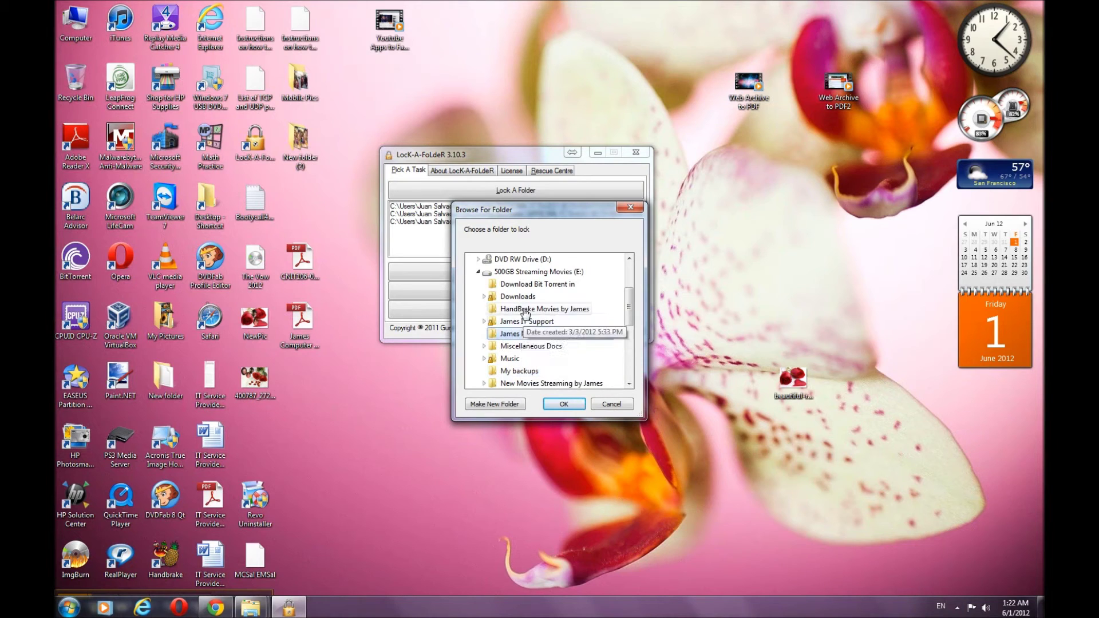
{"action": "left_click", "coordinate": [526, 321]}
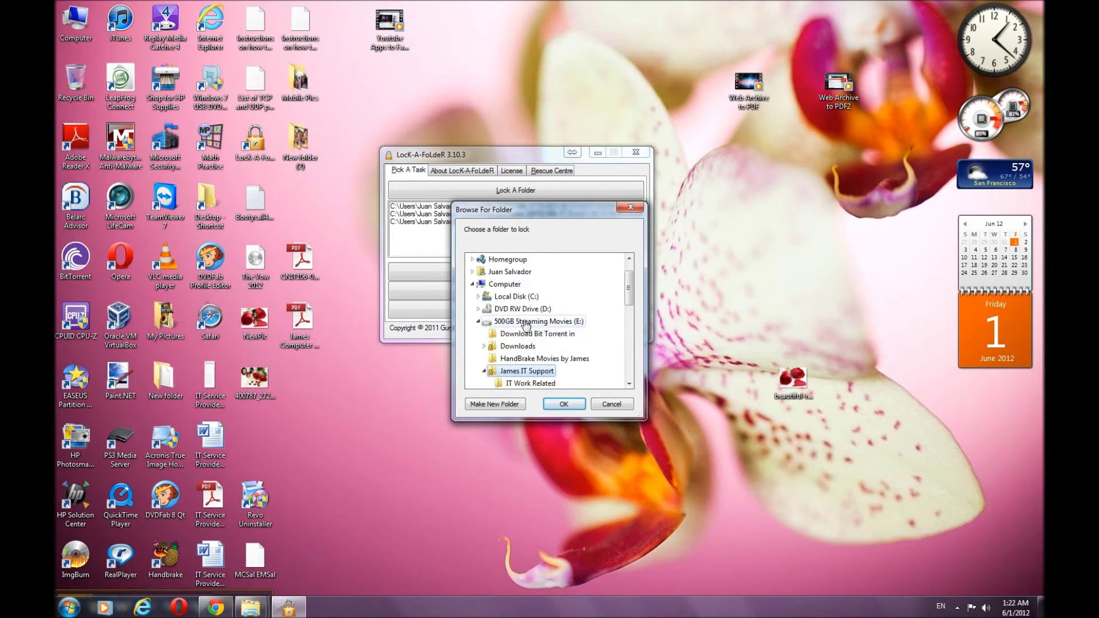
{"action": "left_click", "coordinate": [564, 404]}
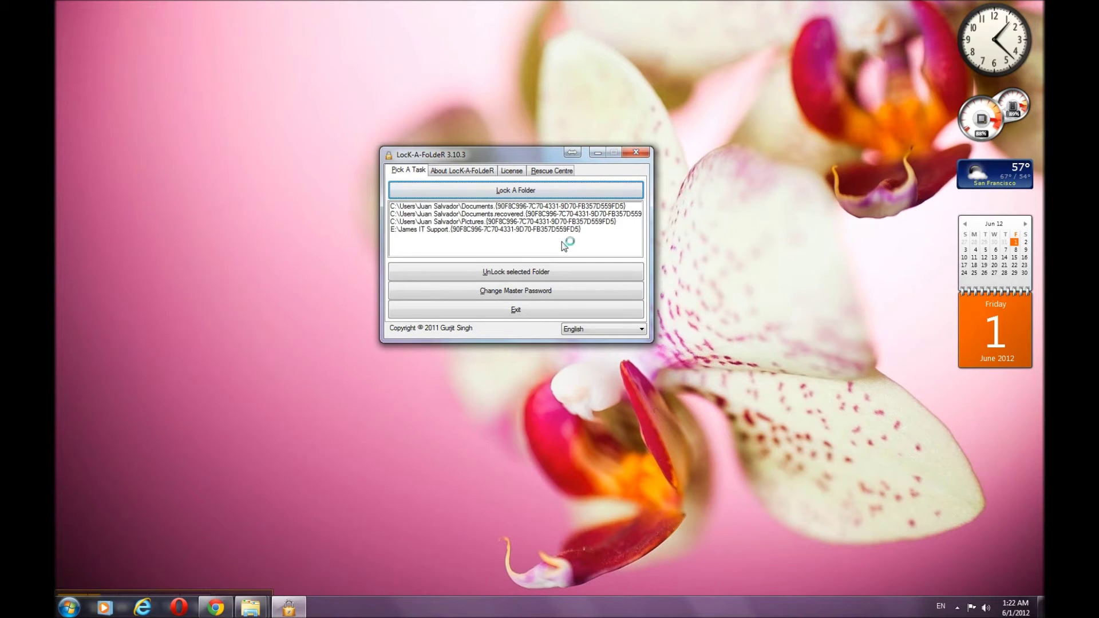
Lock the Music folder on the 500GB Streaming Movies (E:) drive
{"action": "left_click", "coordinate": [552, 191]}
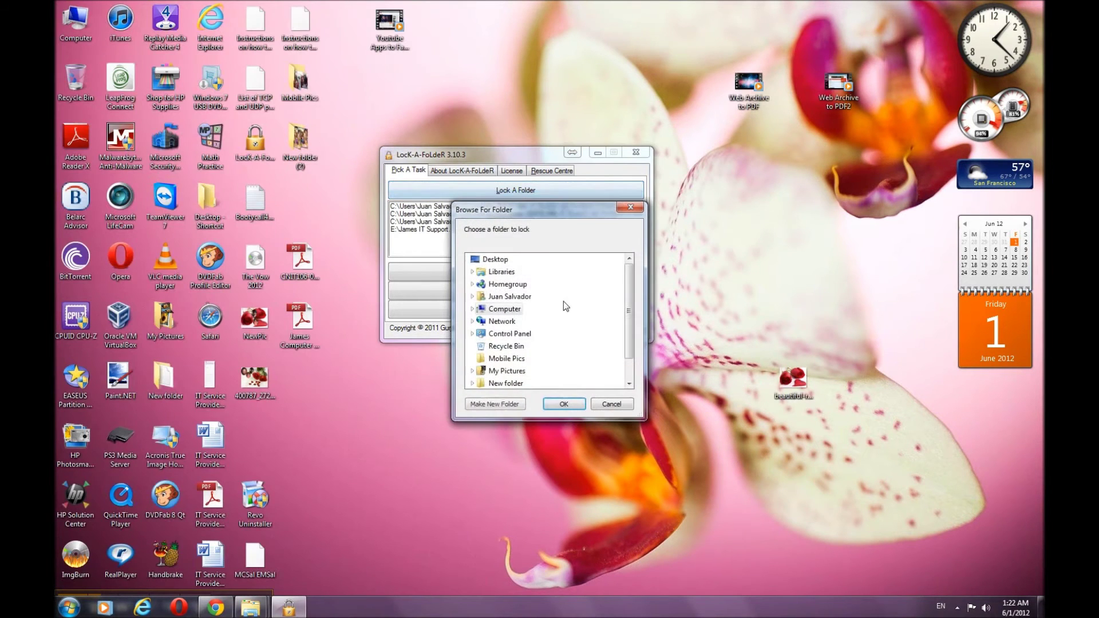
{"action": "left_click_drag", "start_coordinate": [628, 291], "coordinate": [640, 326]}
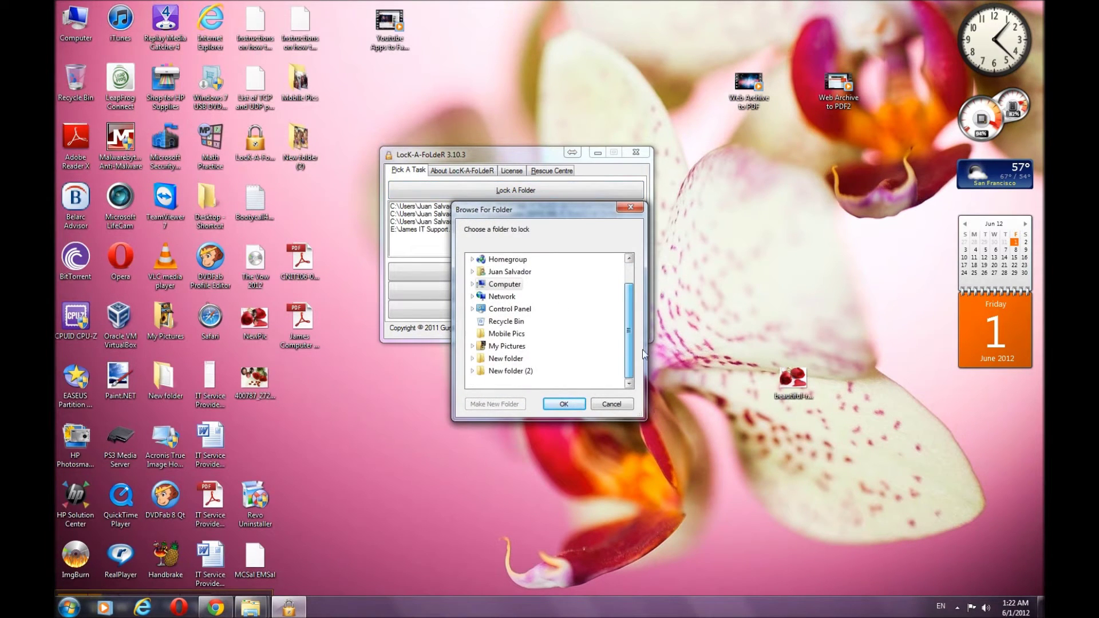
{"action": "left_click", "coordinate": [474, 285]}
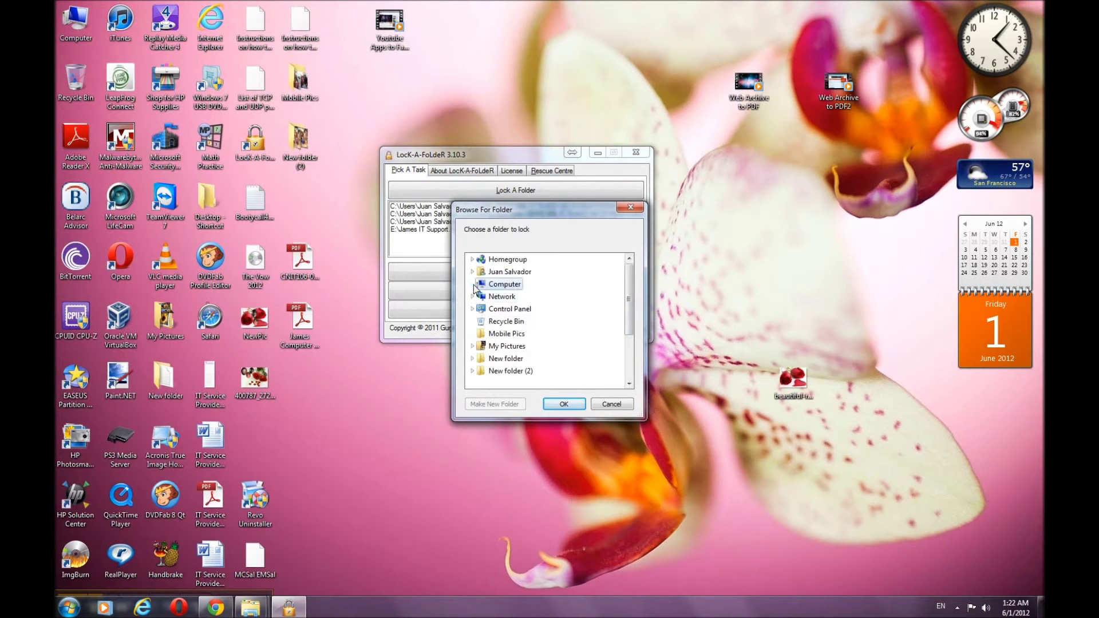
{"action": "left_click", "coordinate": [481, 348]}
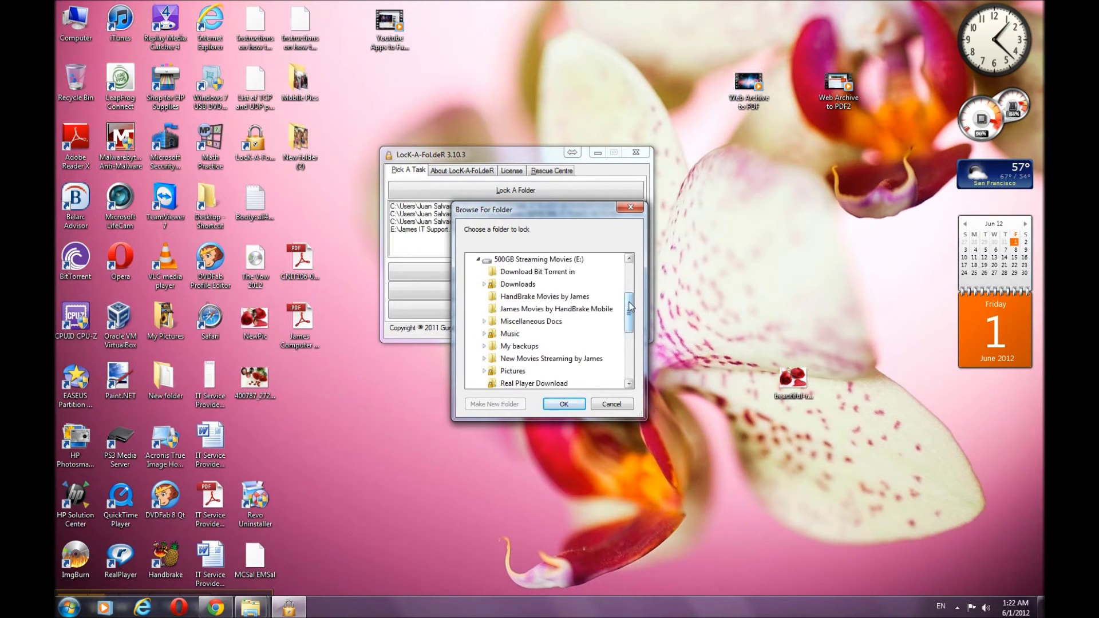
{"action": "left_click_drag", "start_coordinate": [631, 307], "coordinate": [632, 323]}
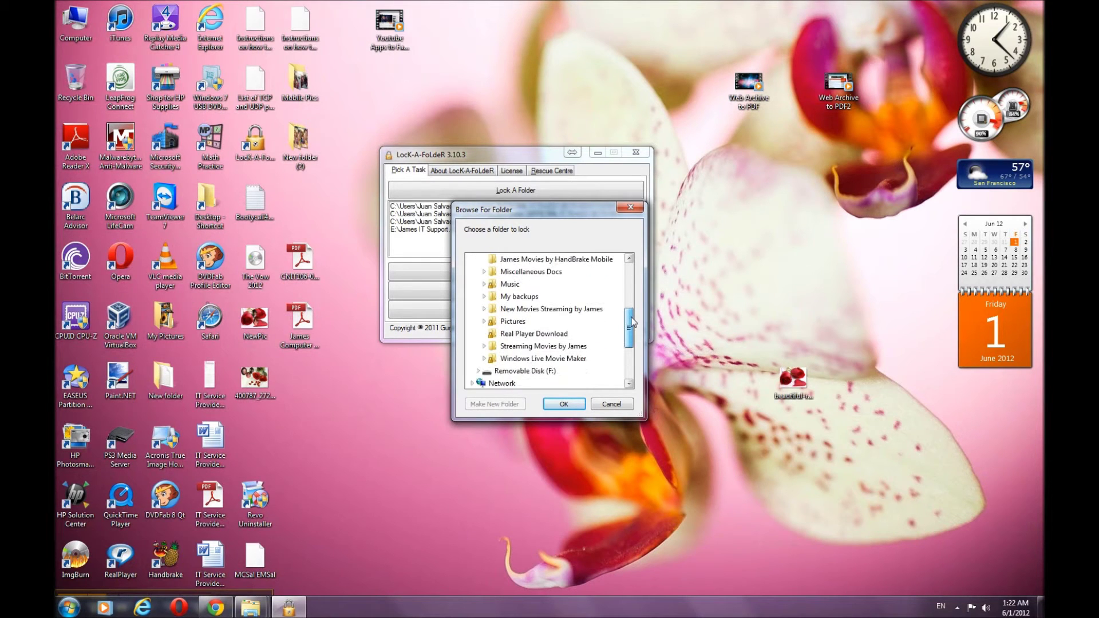
{"action": "left_click", "coordinate": [509, 285]}
{"action": "left_click", "coordinate": [564, 405]}
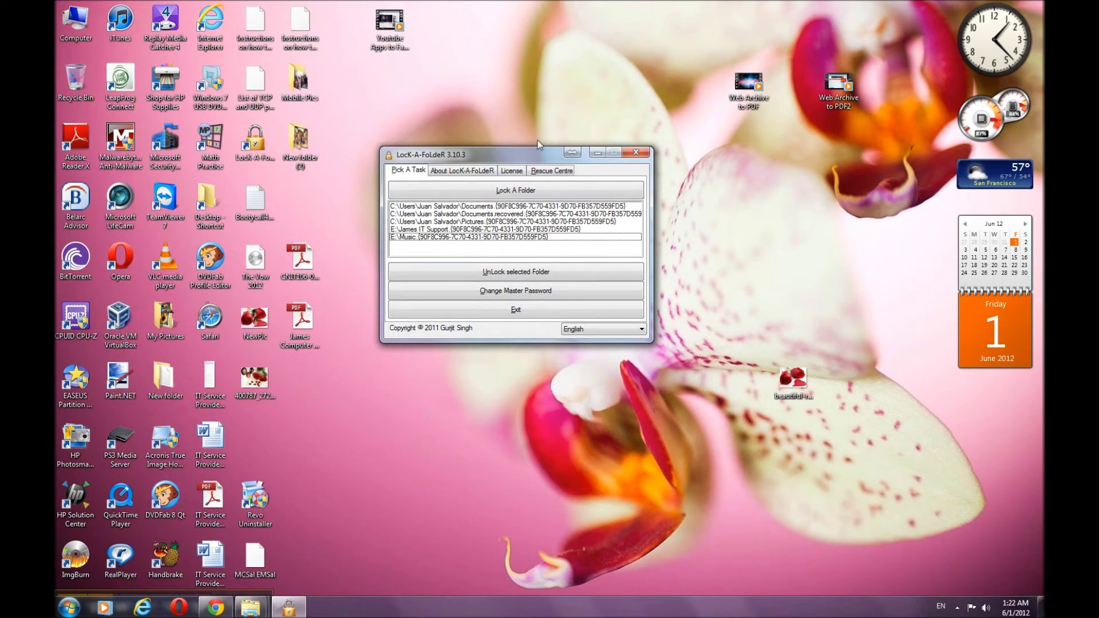
Open the master password change prompt and cancel it without entering a new password
{"action": "left_click", "coordinate": [513, 292]}
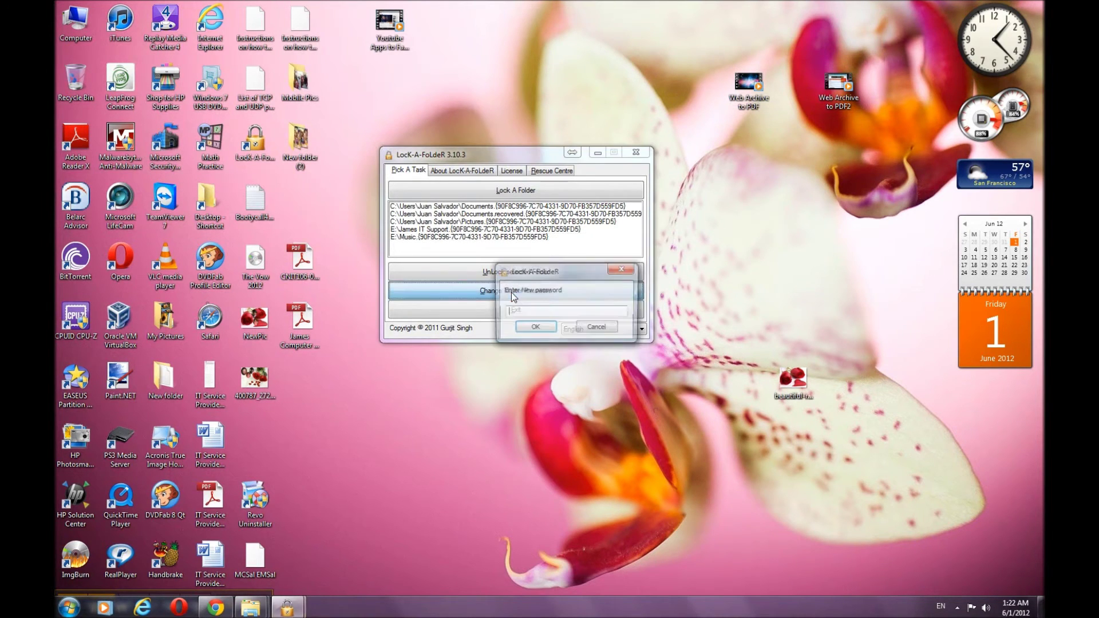
{"action": "left_click", "coordinate": [596, 328]}
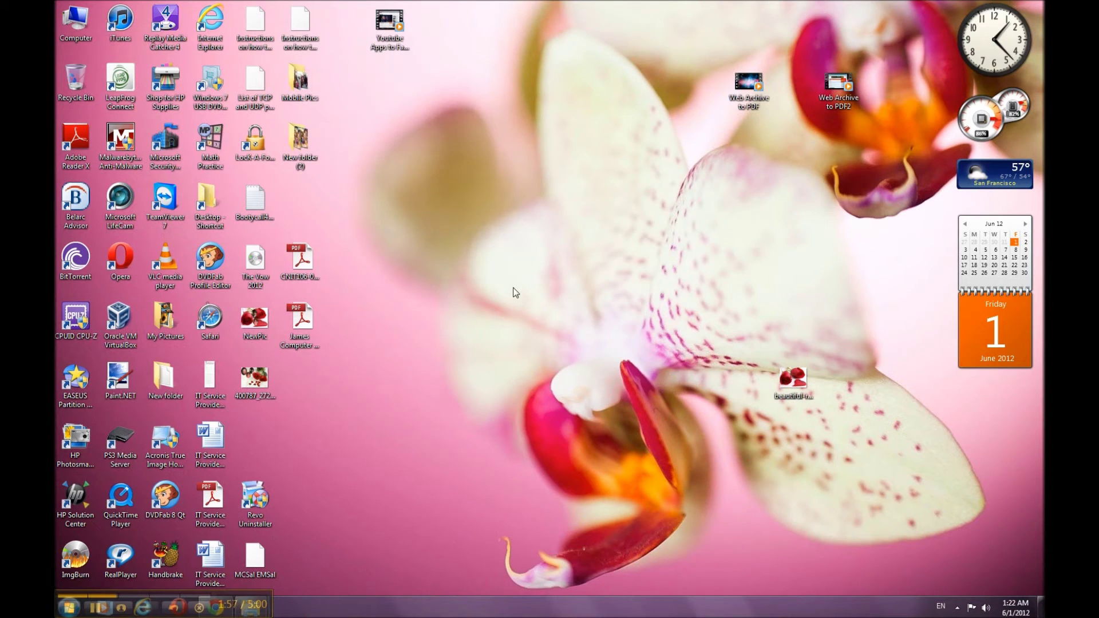
Launch LocK-A-FoLdeR from the desktop and enter the master password to reach the list of locked folders
{"action": "left_click", "coordinate": [264, 141]}
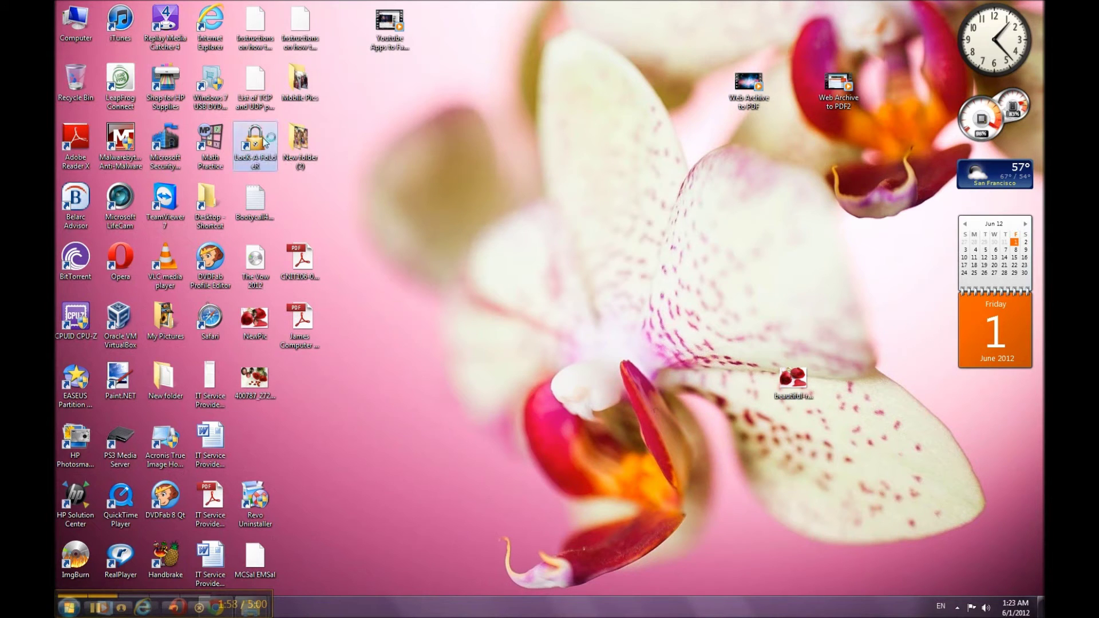
{"action": "double_click", "coordinate": [264, 141]}
{"action": "type", "text": "*****"}
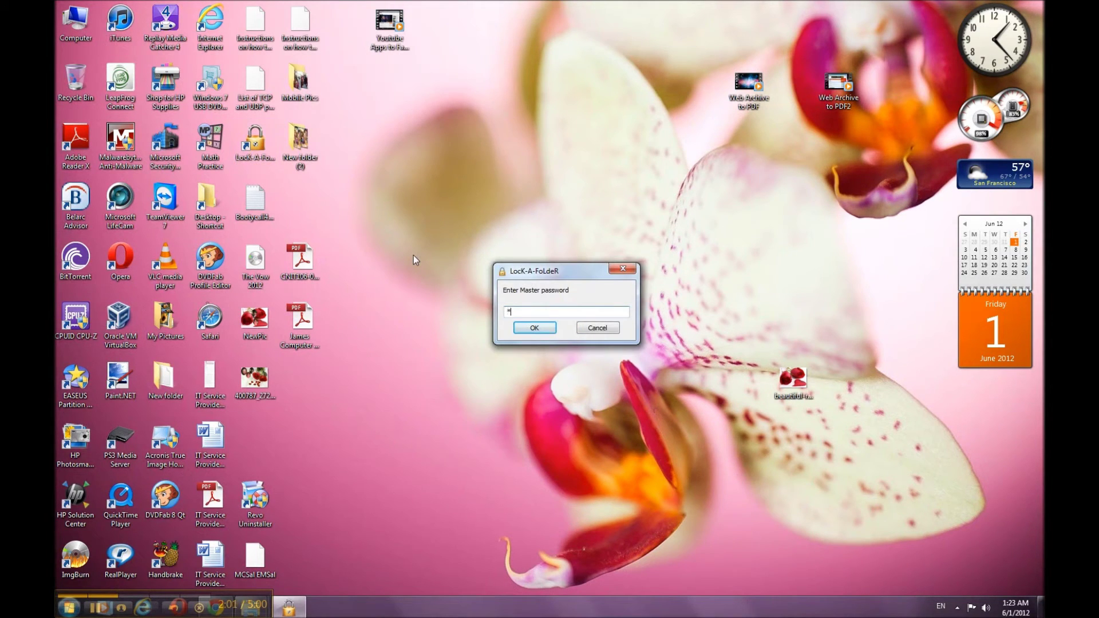
{"action": "type", "text": "************"}
{"action": "key", "text": "Return"}
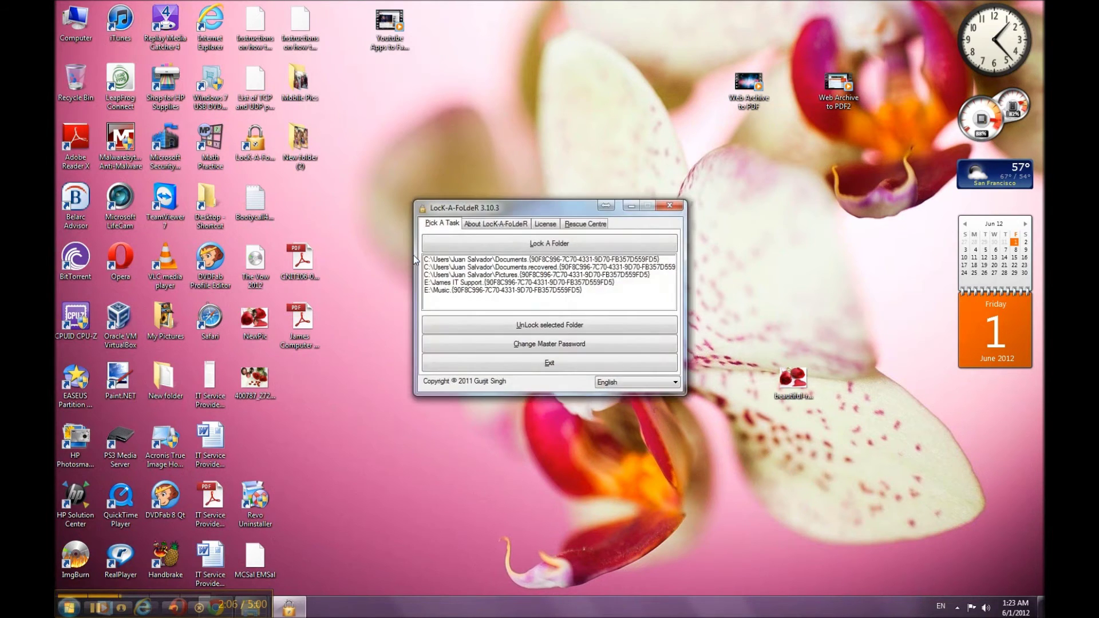
Unlock the Music and IT Support folders on the E: drive
{"action": "left_click", "coordinate": [474, 290]}
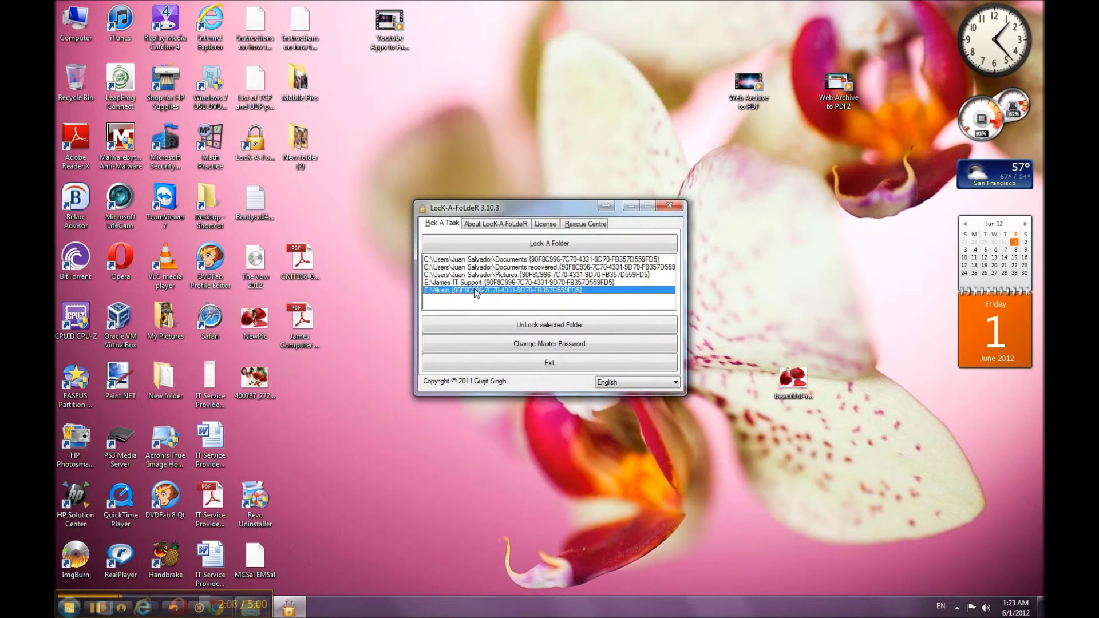
{"action": "left_click", "coordinate": [507, 330]}
{"action": "left_click", "coordinate": [507, 283]}
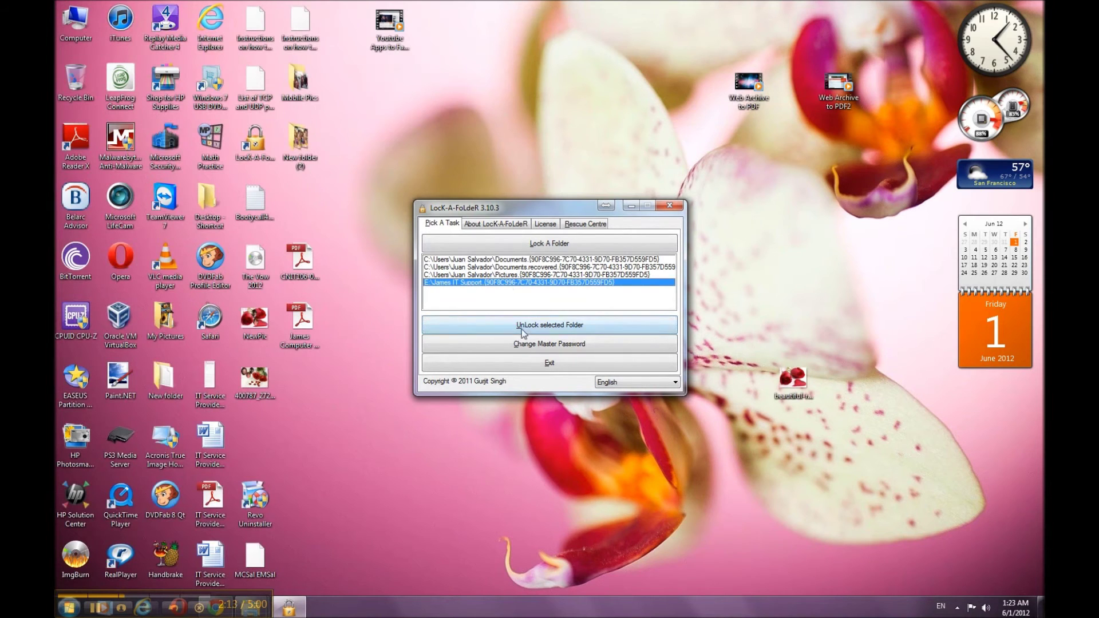
{"action": "left_click", "coordinate": [522, 330]}
Unlock the Pictures, Documents recovered and Documents folders of the user profile on the C: drive
{"action": "left_click", "coordinate": [516, 276]}
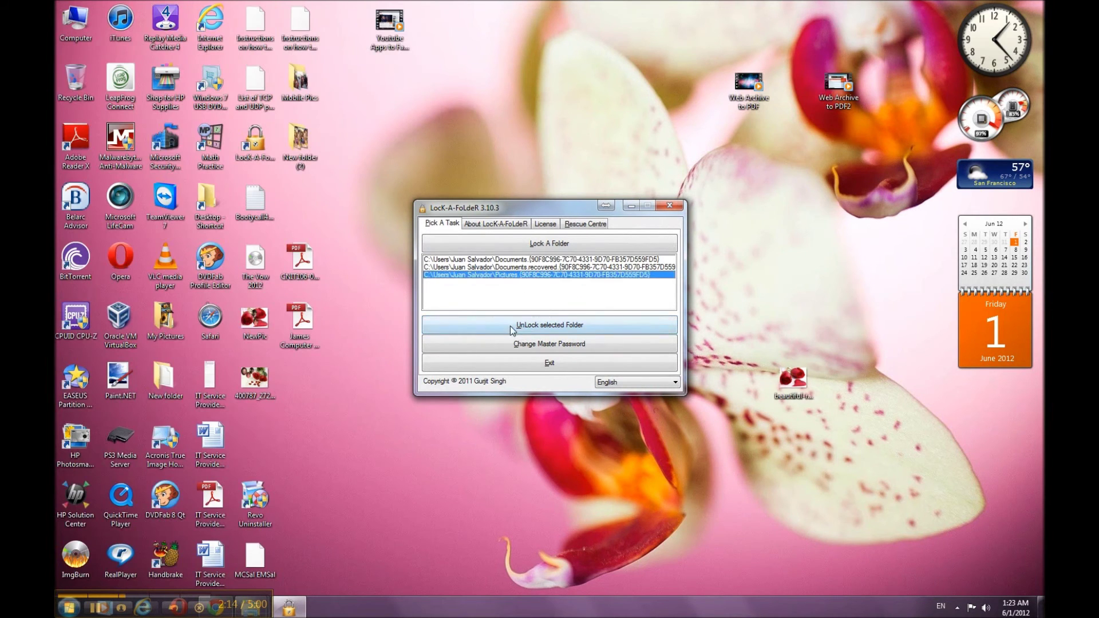
{"action": "left_click", "coordinate": [510, 325]}
{"action": "left_click", "coordinate": [489, 272]}
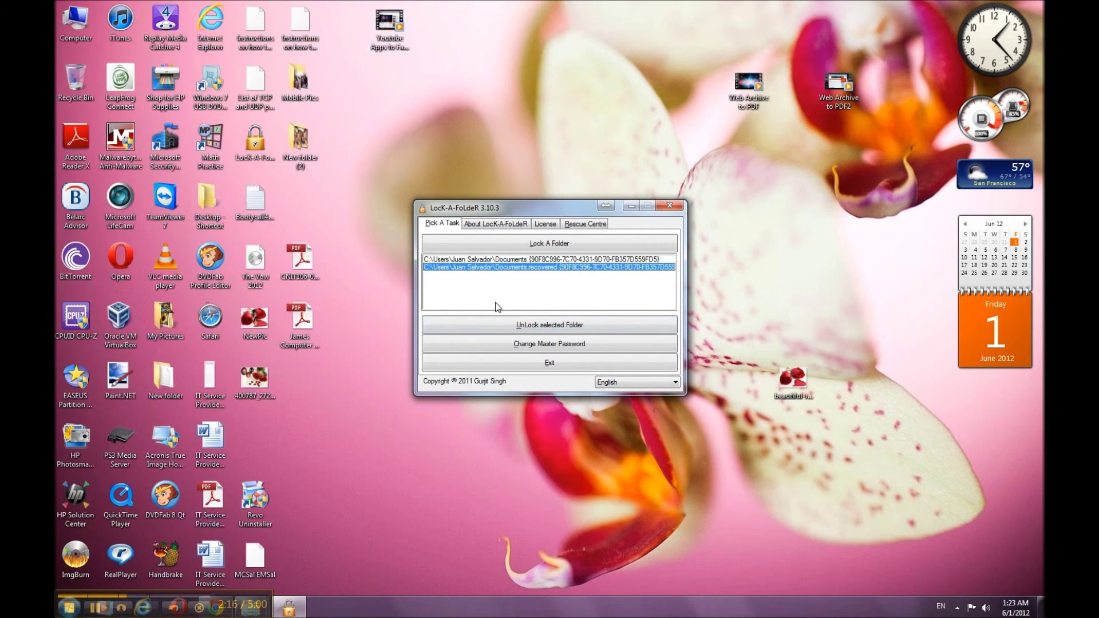
{"action": "left_click", "coordinate": [496, 319]}
{"action": "left_click", "coordinate": [494, 262]}
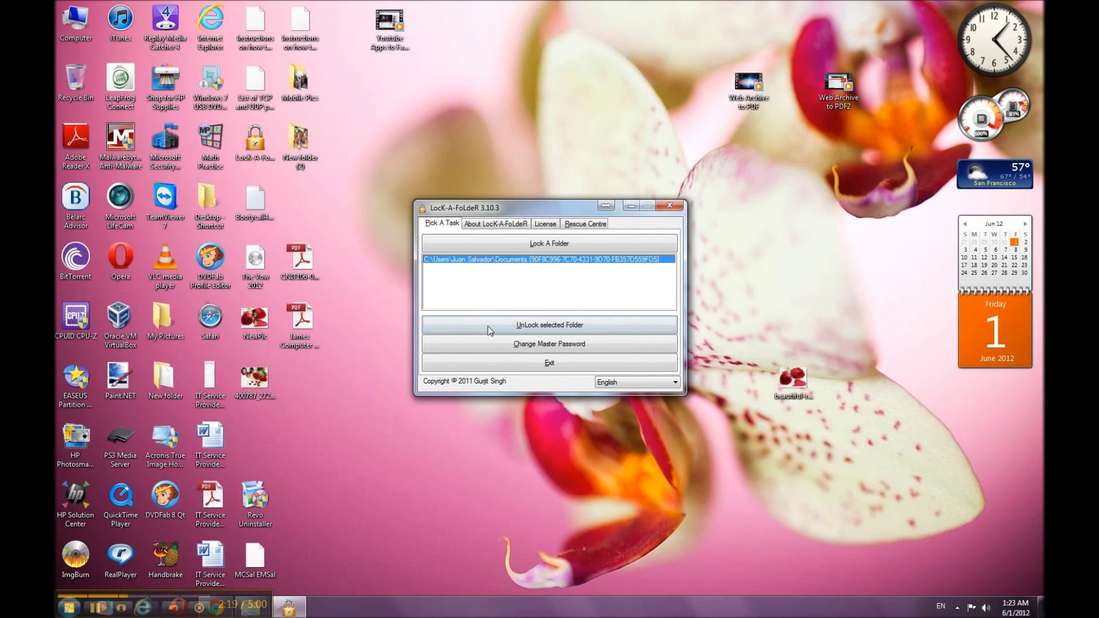
{"action": "left_click", "coordinate": [488, 326]}
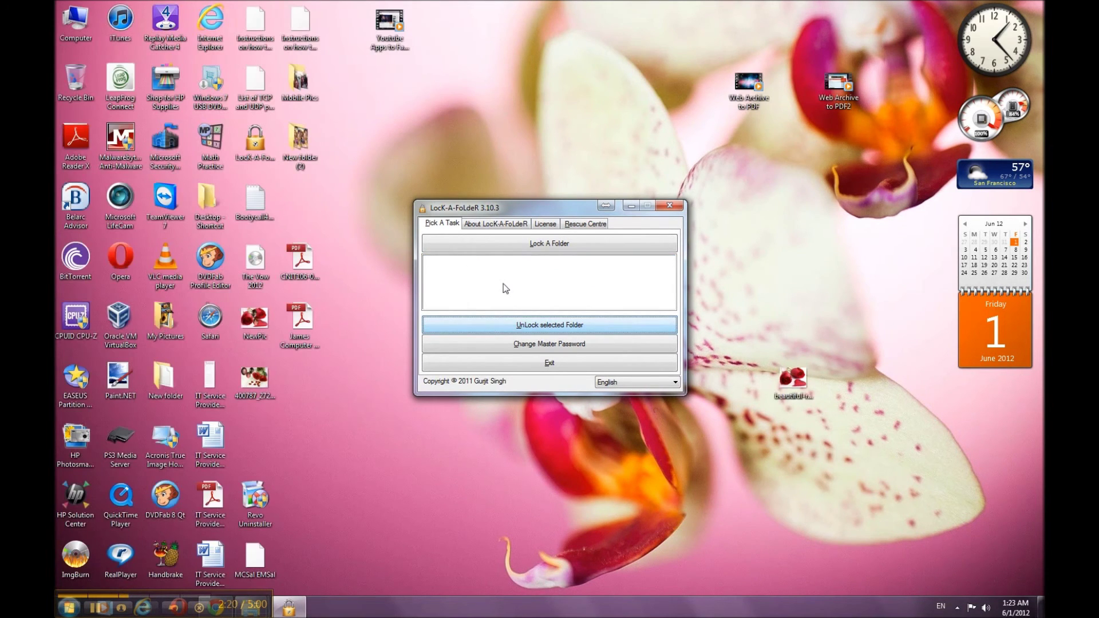
Lock the Documents folder inside the user's profile folder
{"action": "left_click", "coordinate": [523, 245]}
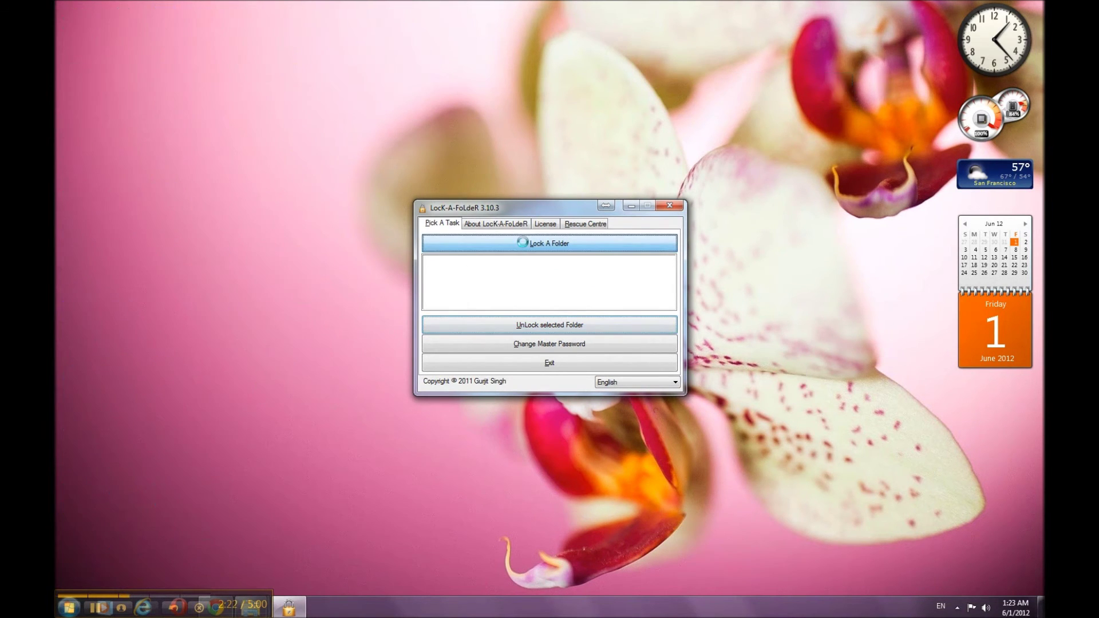
{"action": "left_click", "coordinate": [472, 295]}
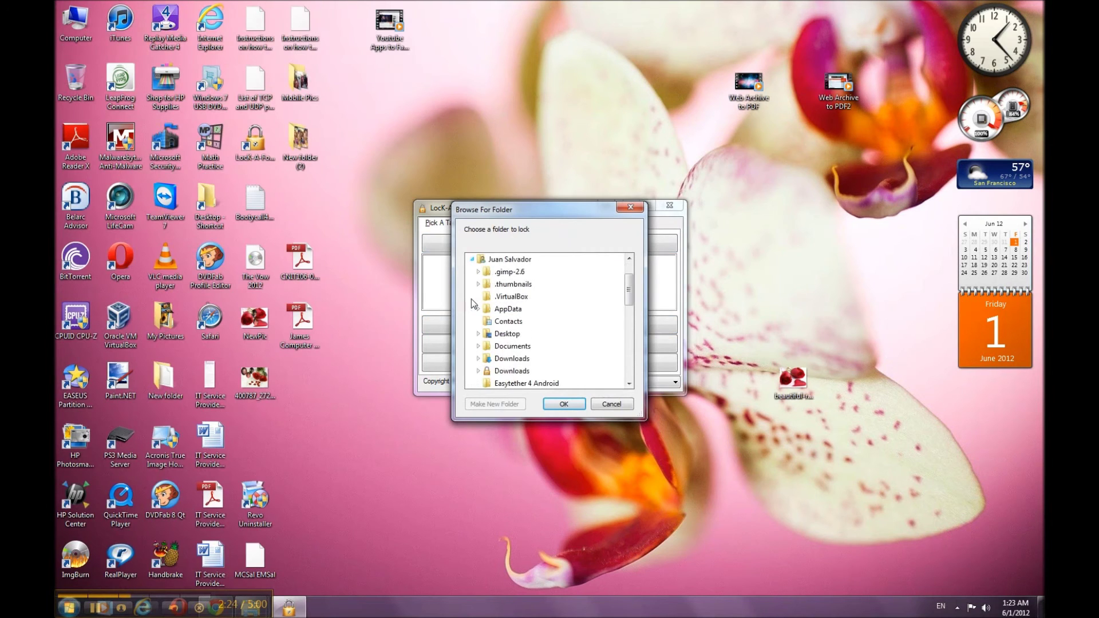
{"action": "left_click", "coordinate": [506, 347]}
{"action": "left_click", "coordinate": [562, 405]}
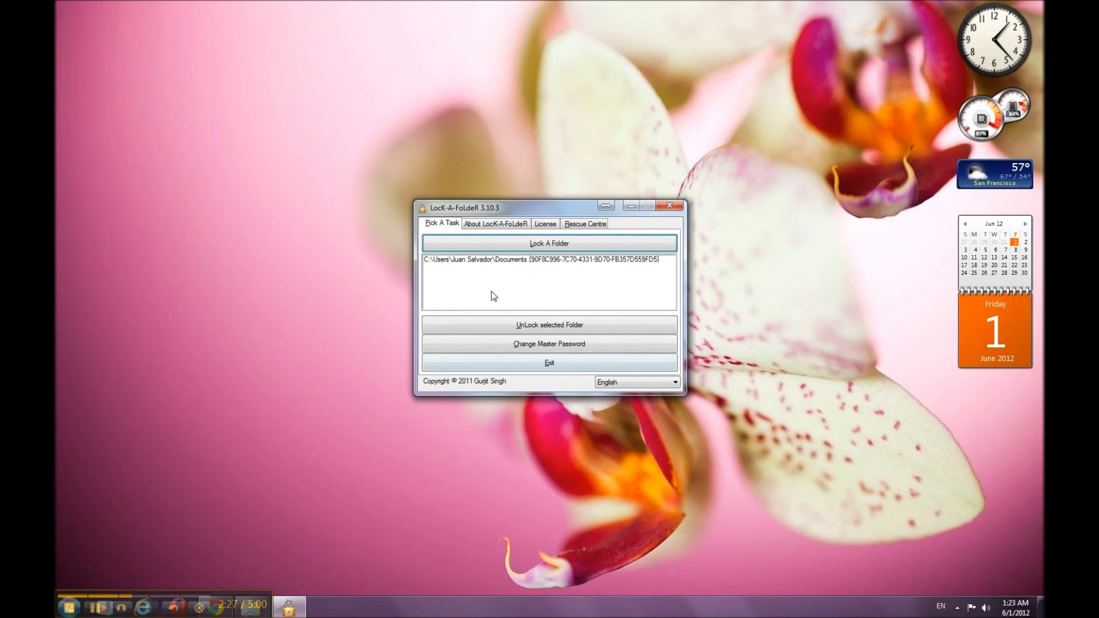
Lock the My Pictures folder inside the user's profile folder
{"action": "left_click", "coordinate": [520, 239]}
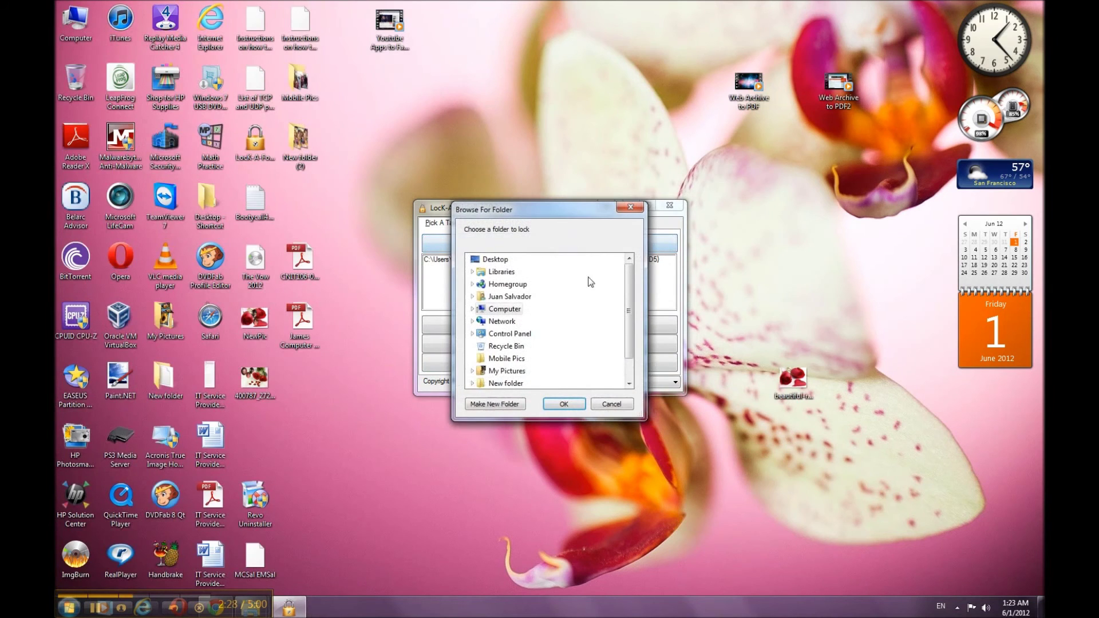
{"action": "scroll", "coordinate": [589, 282], "scroll_direction": "down", "scroll_amount": 1}
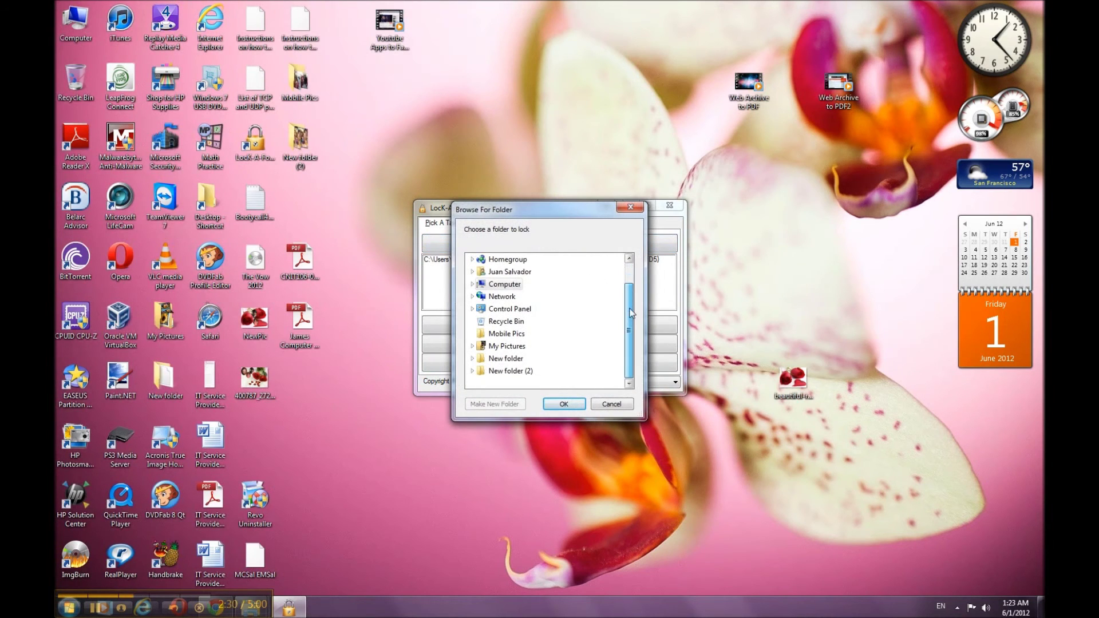
{"action": "left_click", "coordinate": [472, 272]}
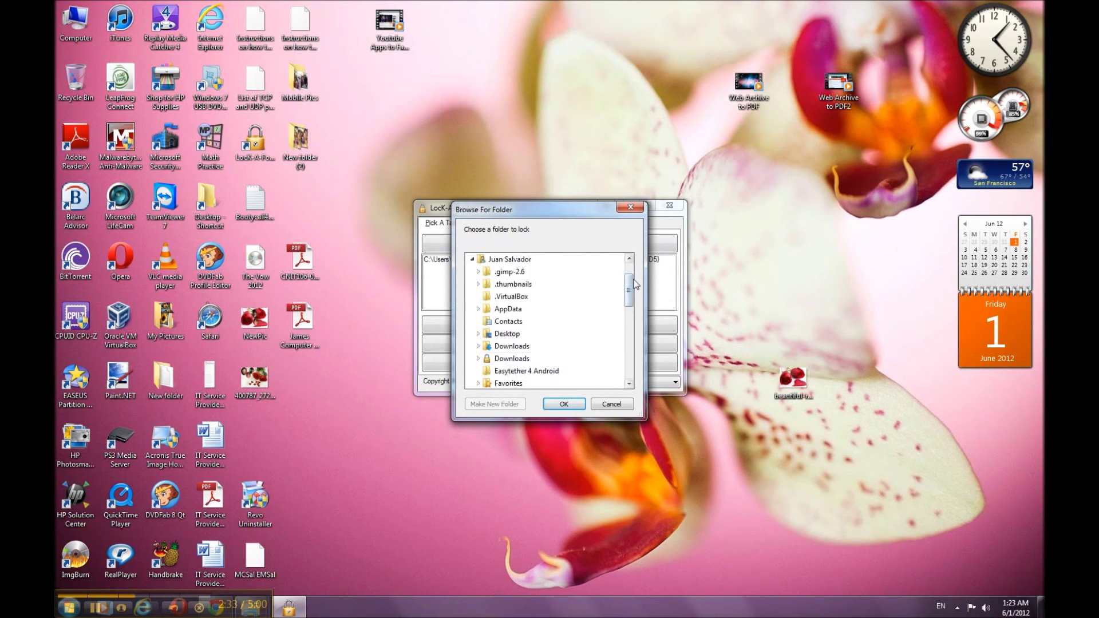
{"action": "left_click_drag", "start_coordinate": [632, 288], "coordinate": [633, 321]}
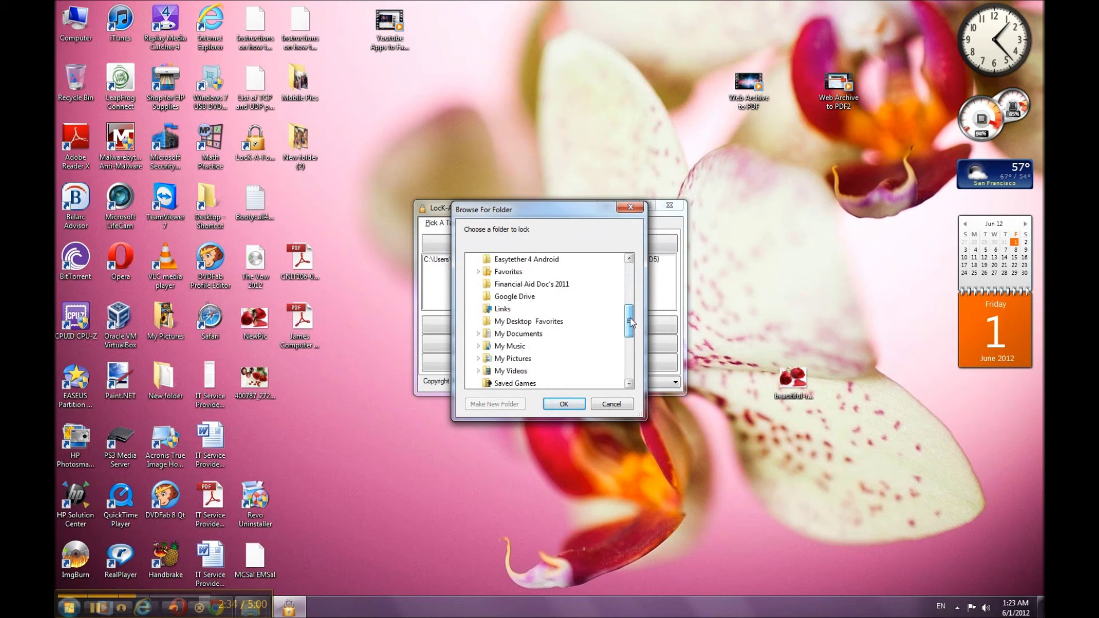
{"action": "left_click", "coordinate": [511, 358]}
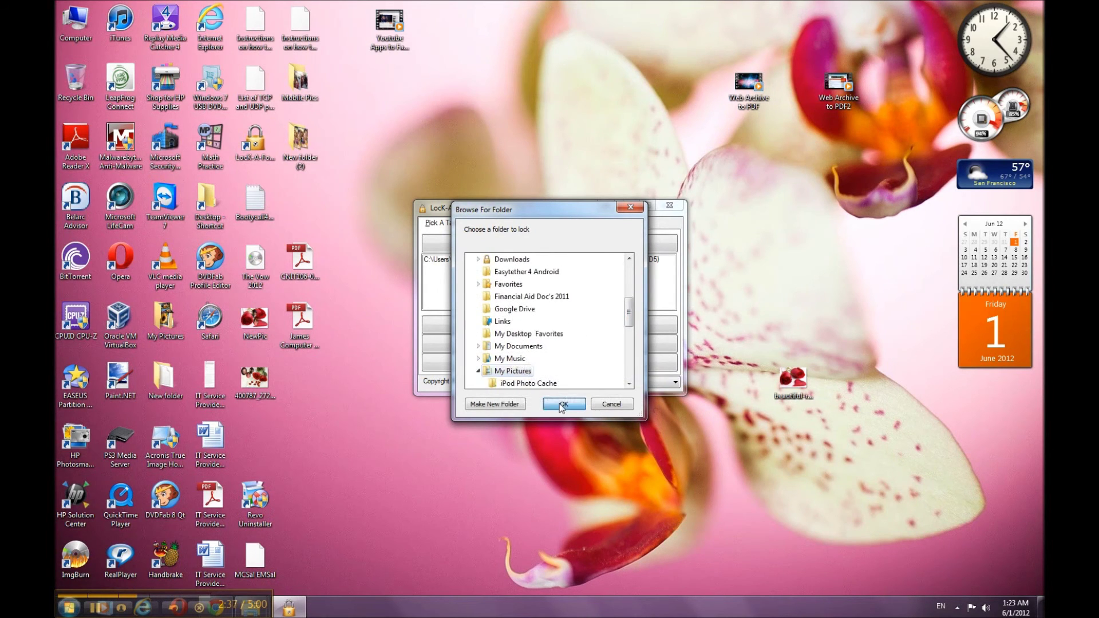
{"action": "left_click", "coordinate": [563, 404]}
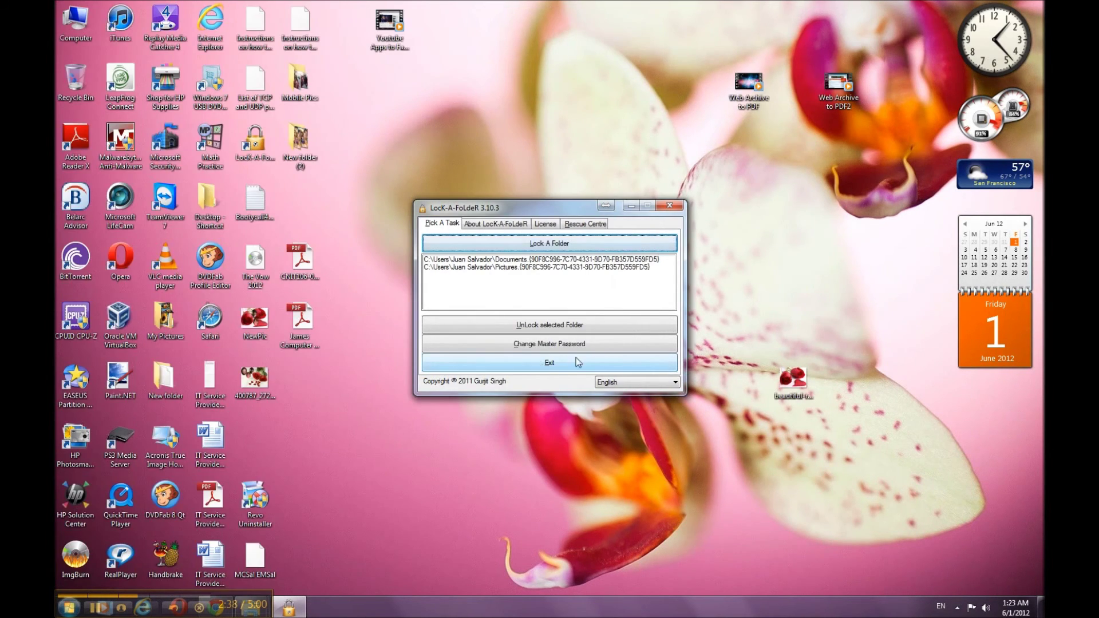
Open the user's profile folder in Windows Explorer and arrange its window side by side with the LocK-A-FoLdeR window
{"action": "left_click_drag", "start_coordinate": [553, 207], "coordinate": [698, 169]}
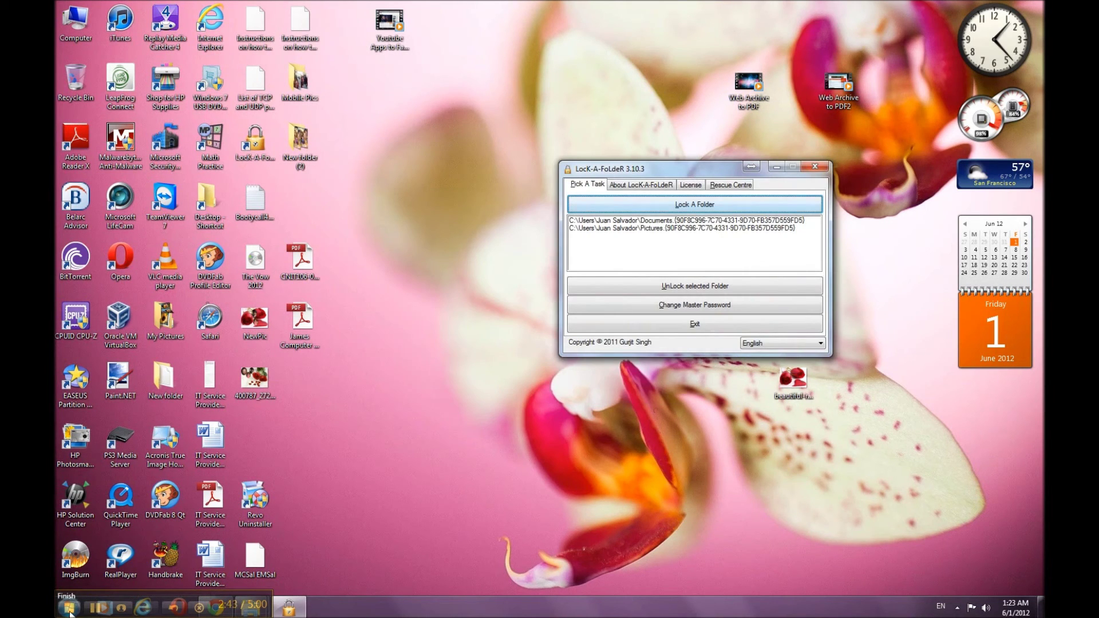
{"action": "left_click", "coordinate": [345, 552]}
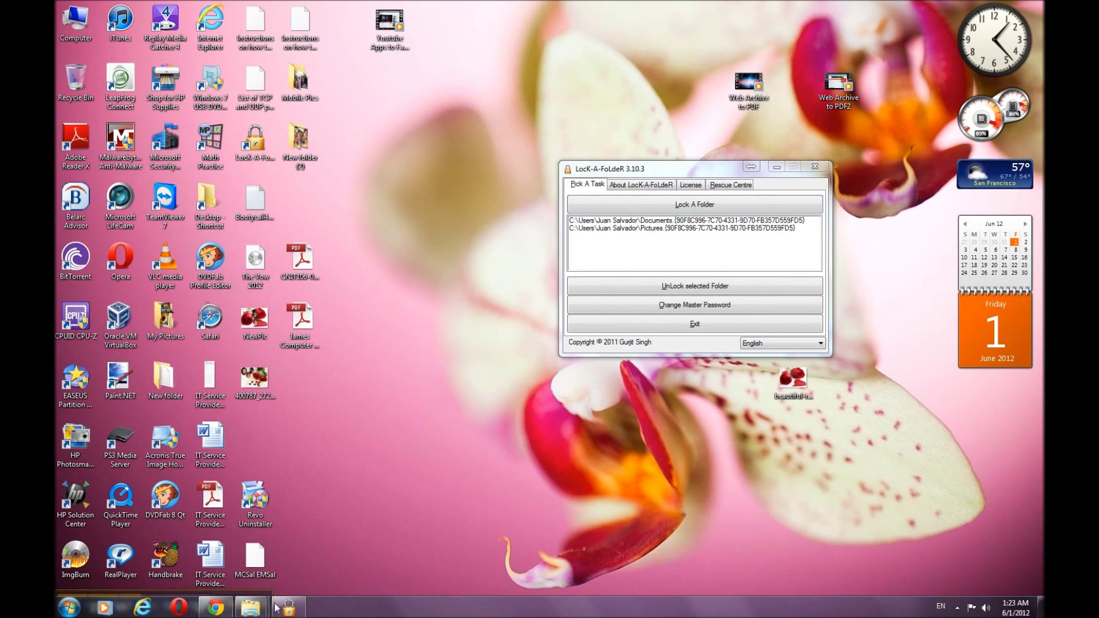
{"action": "left_click", "coordinate": [68, 607]}
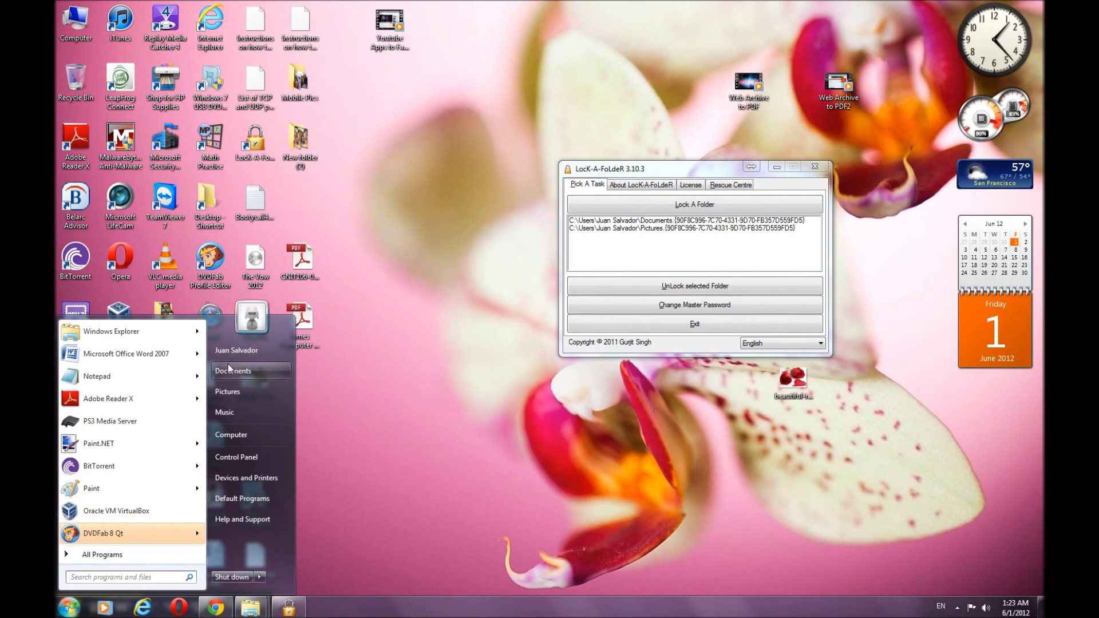
{"action": "left_click", "coordinate": [236, 351]}
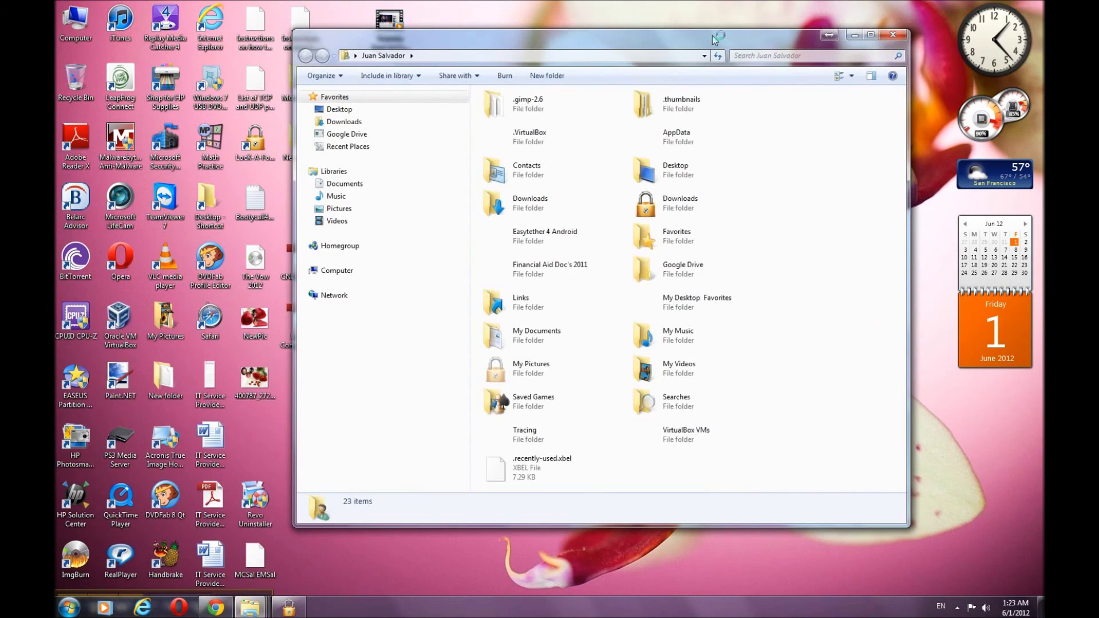
{"action": "left_click_drag", "start_coordinate": [712, 36], "coordinate": [519, 38]}
{"action": "left_click_drag", "start_coordinate": [732, 168], "coordinate": [873, 167]}
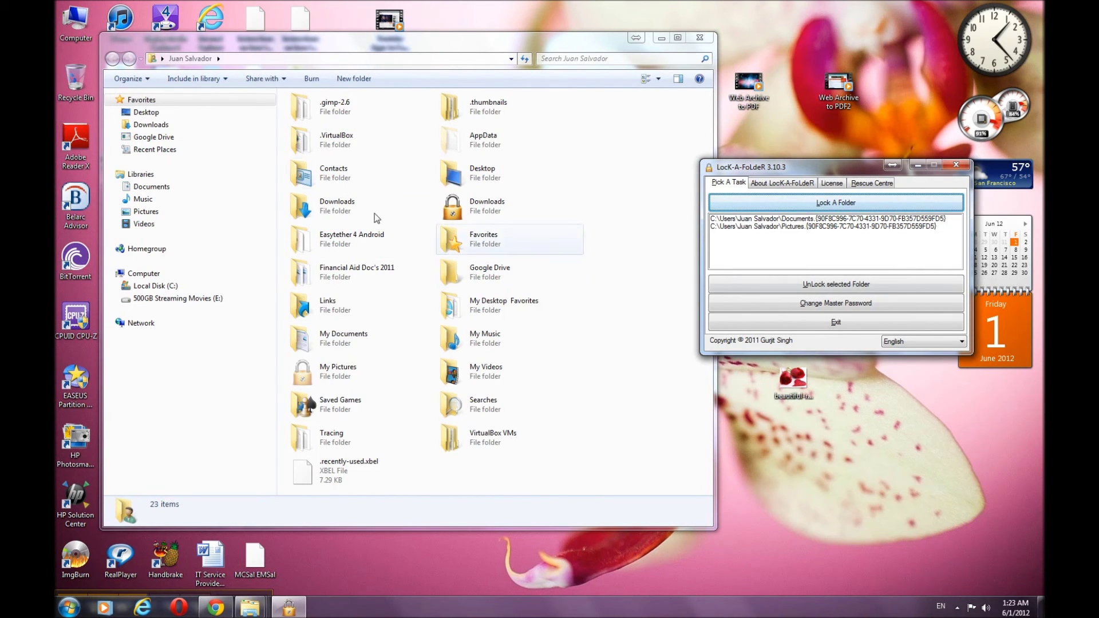
Unlock the Pictures folder from the list of locked folders
{"action": "left_click", "coordinate": [758, 226]}
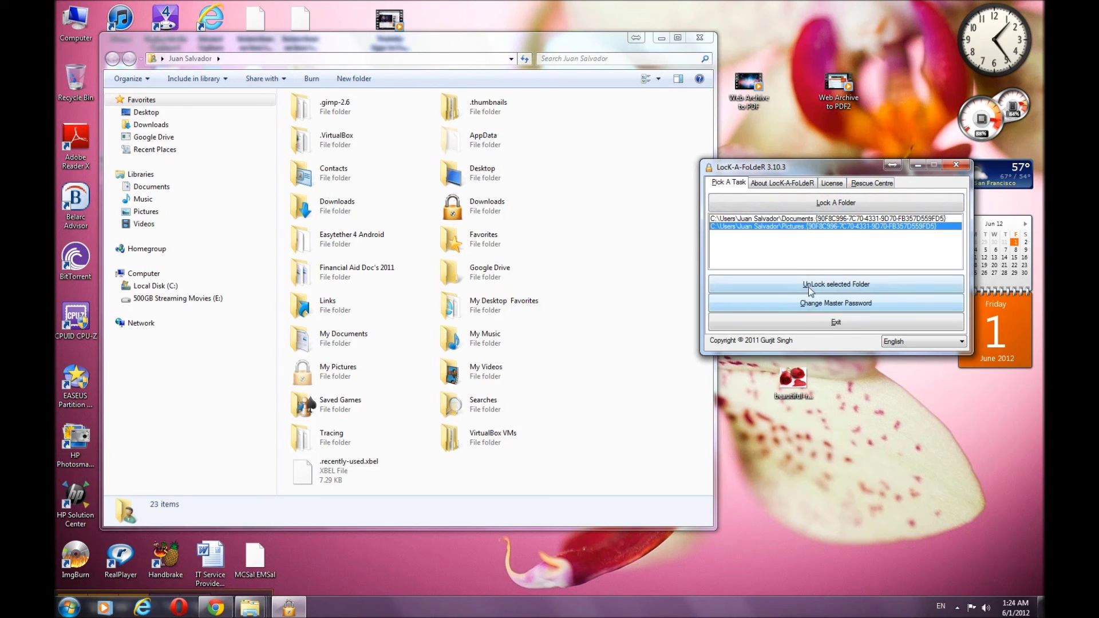